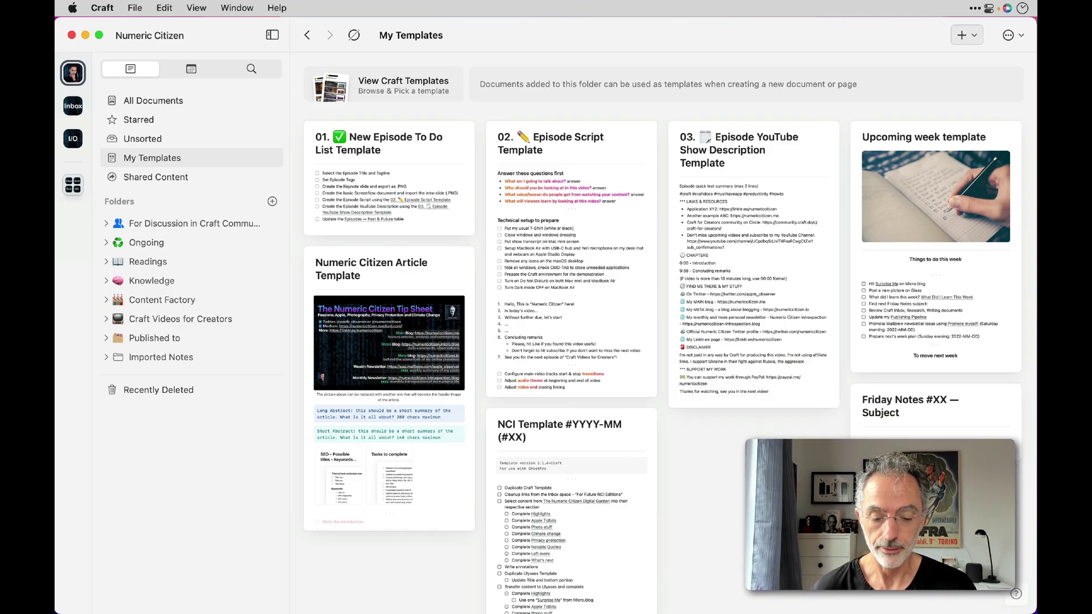
# - Open the Upcoming week template from My Templates for editing and review its list of things to do this week
pyautogui.click(162, 163)
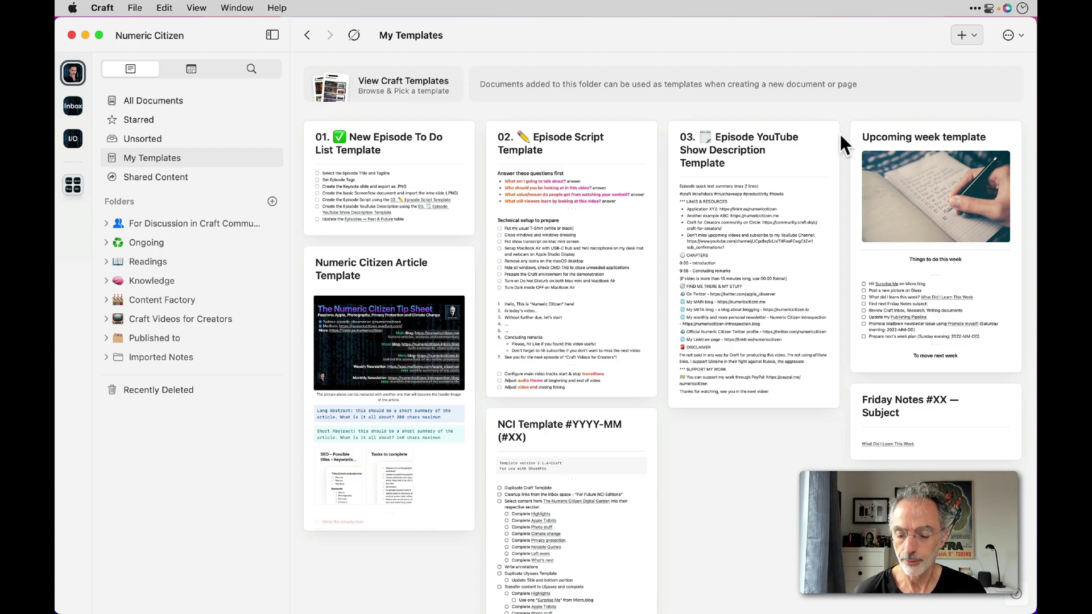
pyautogui.click(904, 144)
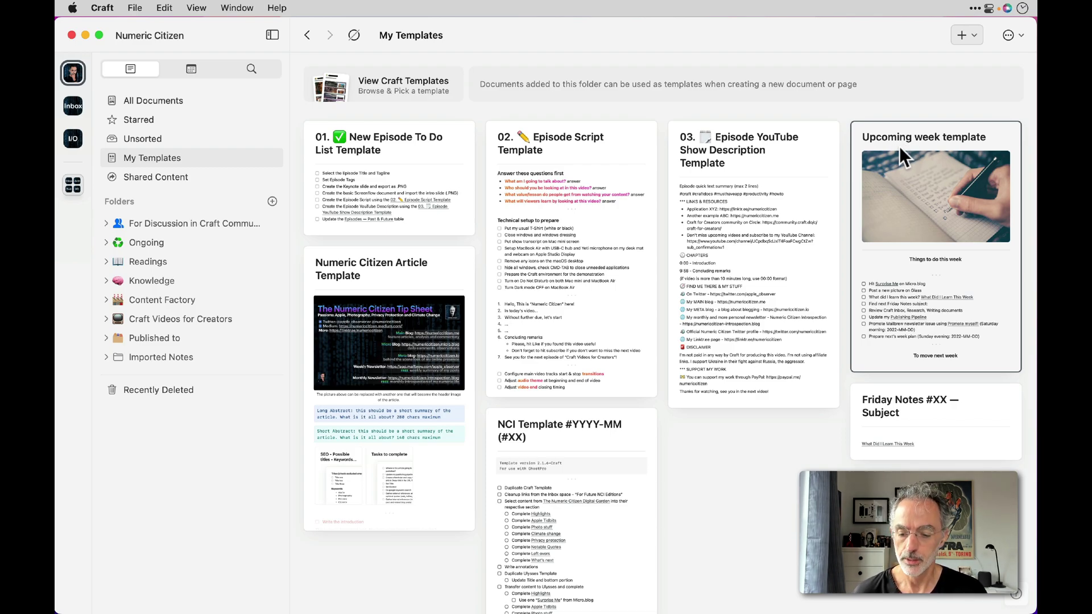
pyautogui.click(900, 147)
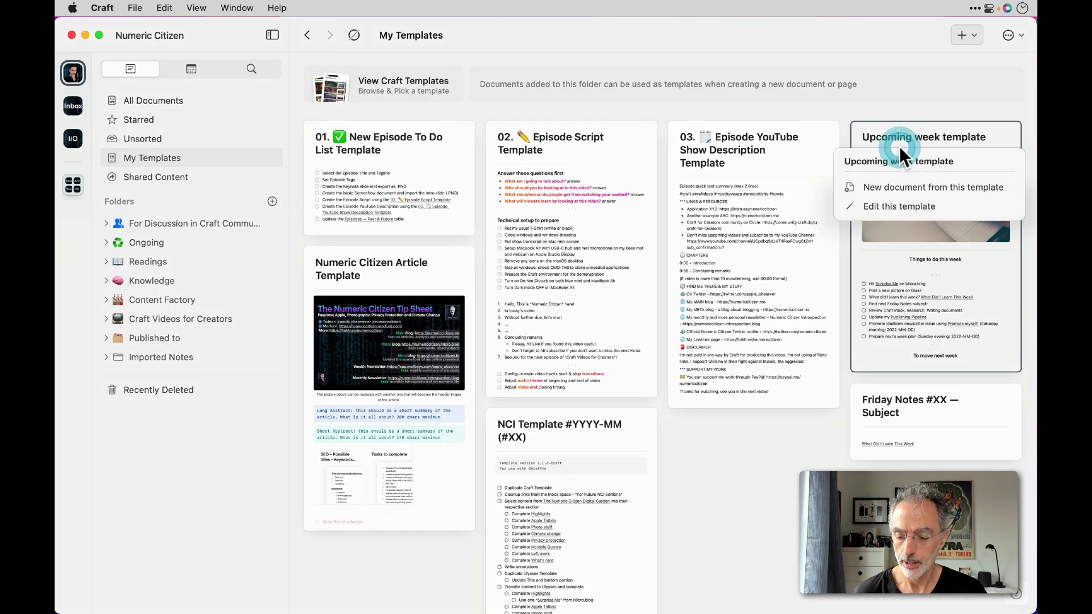
pyautogui.click(894, 205)
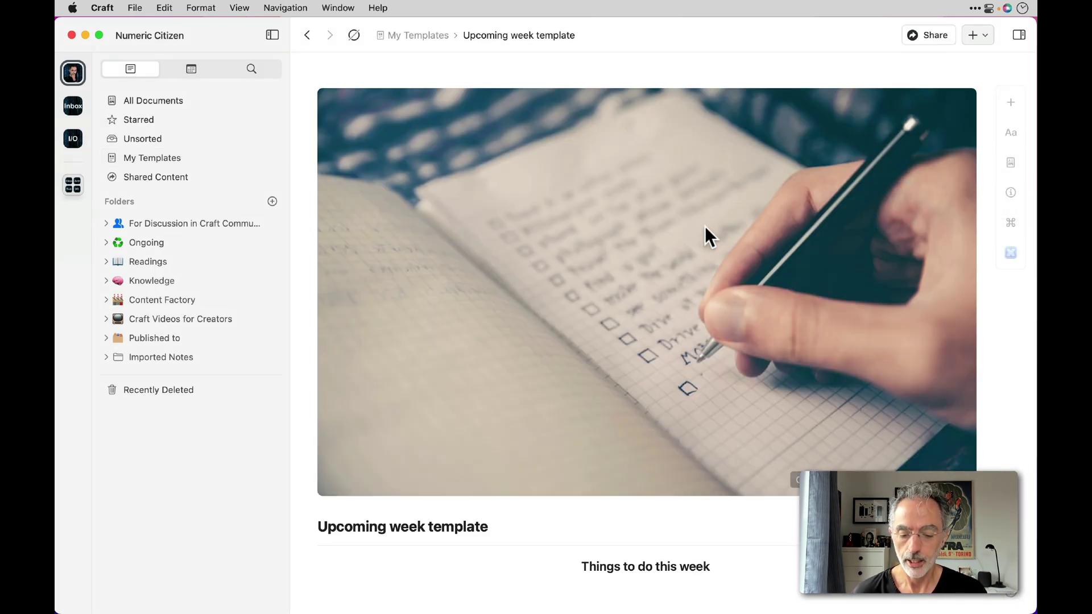
pyautogui.scroll(-2, 705, 226)
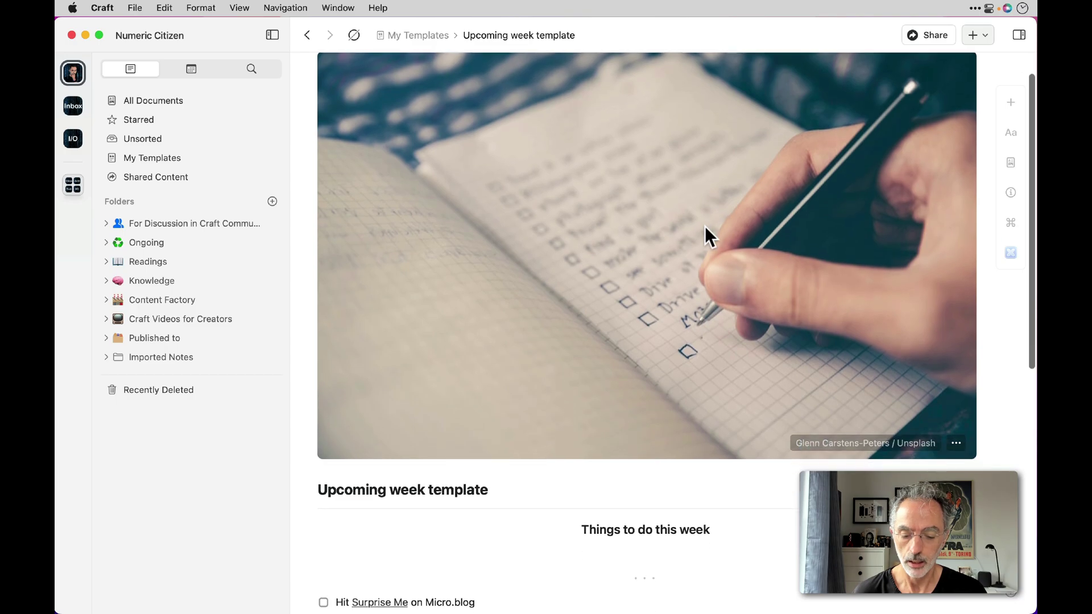
pyautogui.scroll(2, 705, 227)
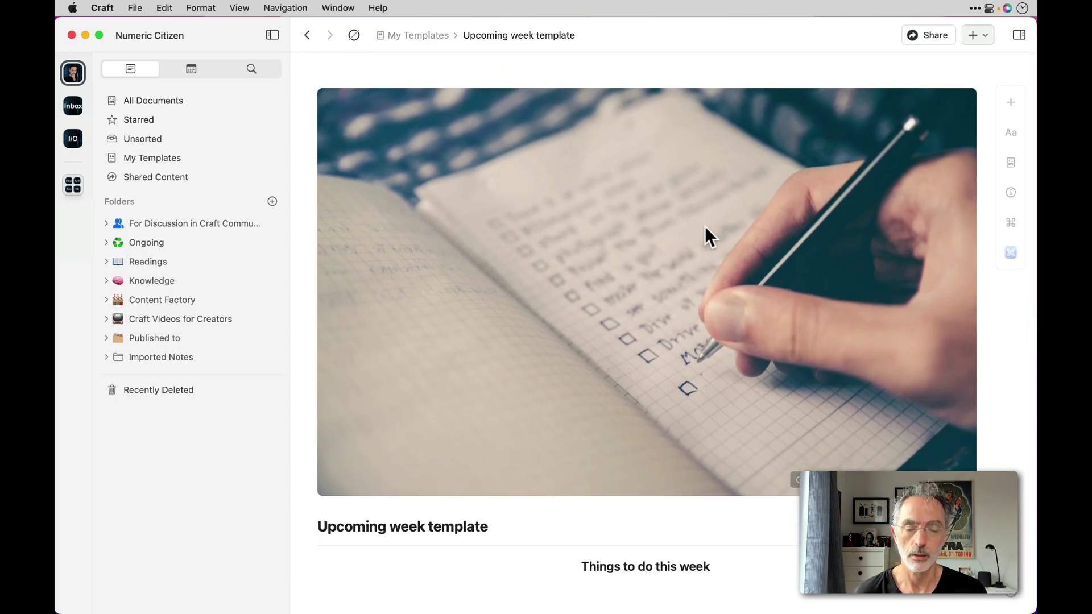
pyautogui.scroll(-5, 705, 227)
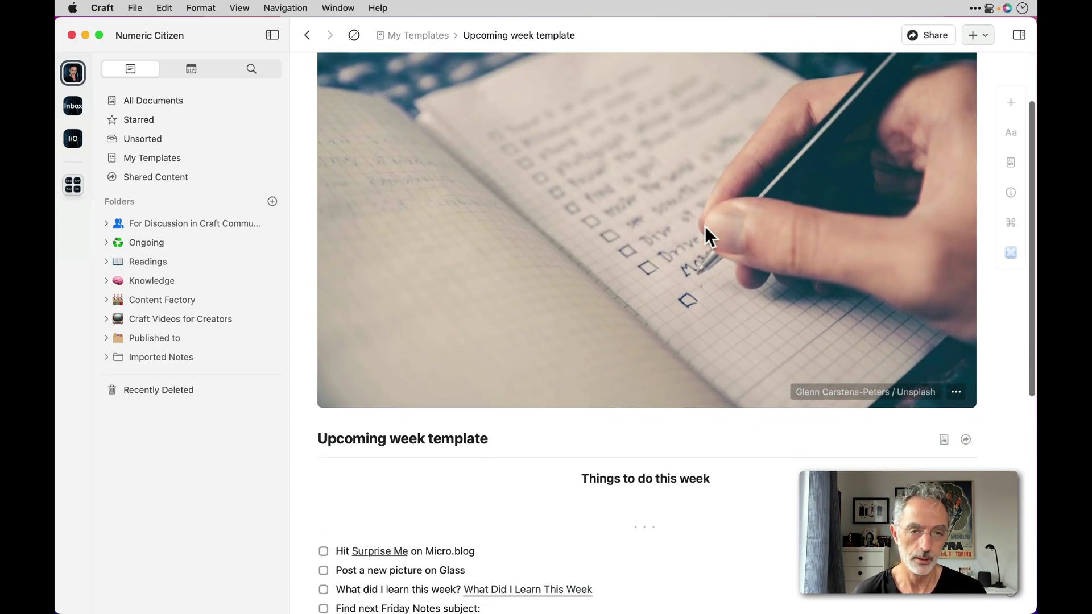
pyautogui.scroll(-5, 705, 226)
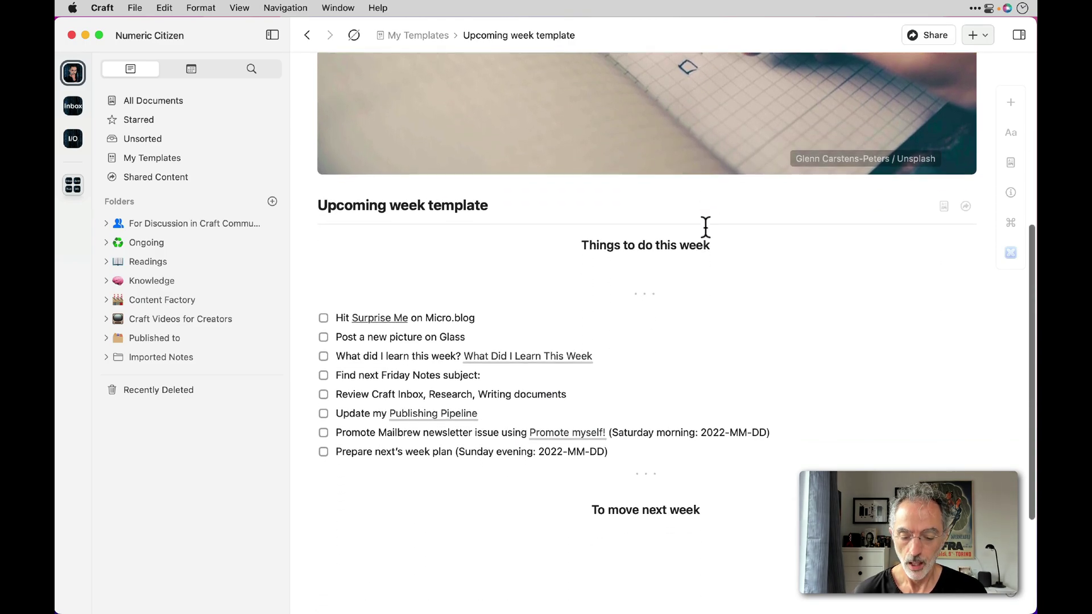
pyautogui.click(657, 265)
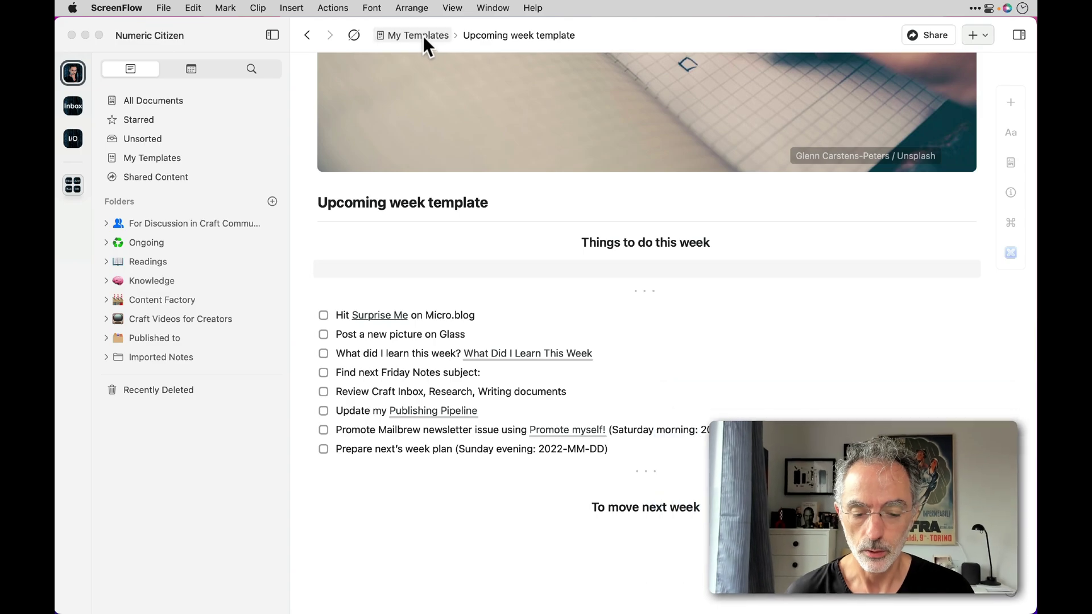
# - Return to My Templates, open the New Episode To Do List Template for editing and highlight the number 01 in its title
pyautogui.click(422, 35)
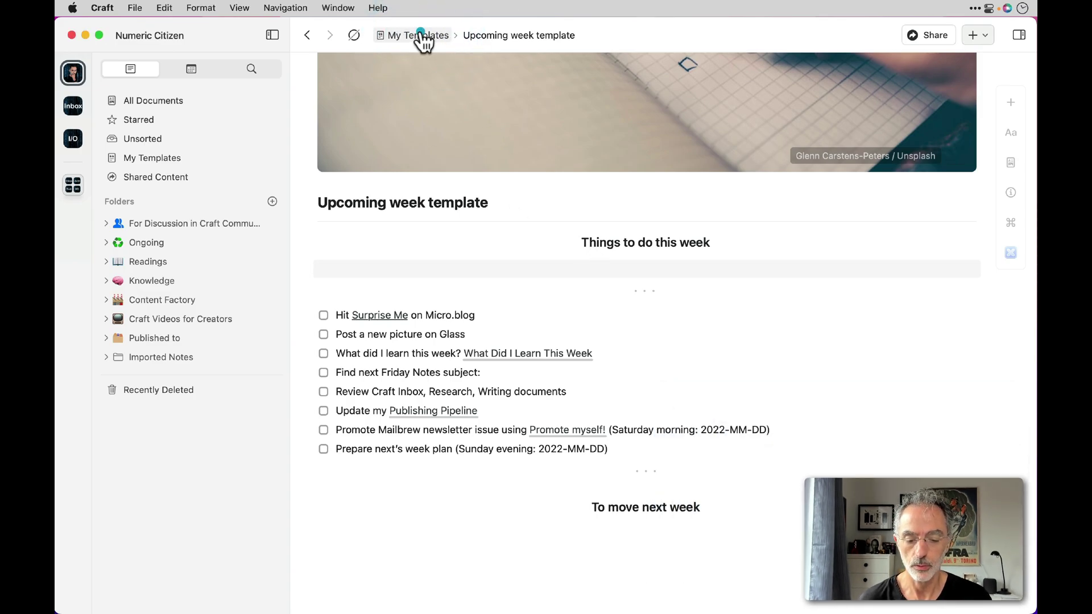
pyautogui.click(420, 35)
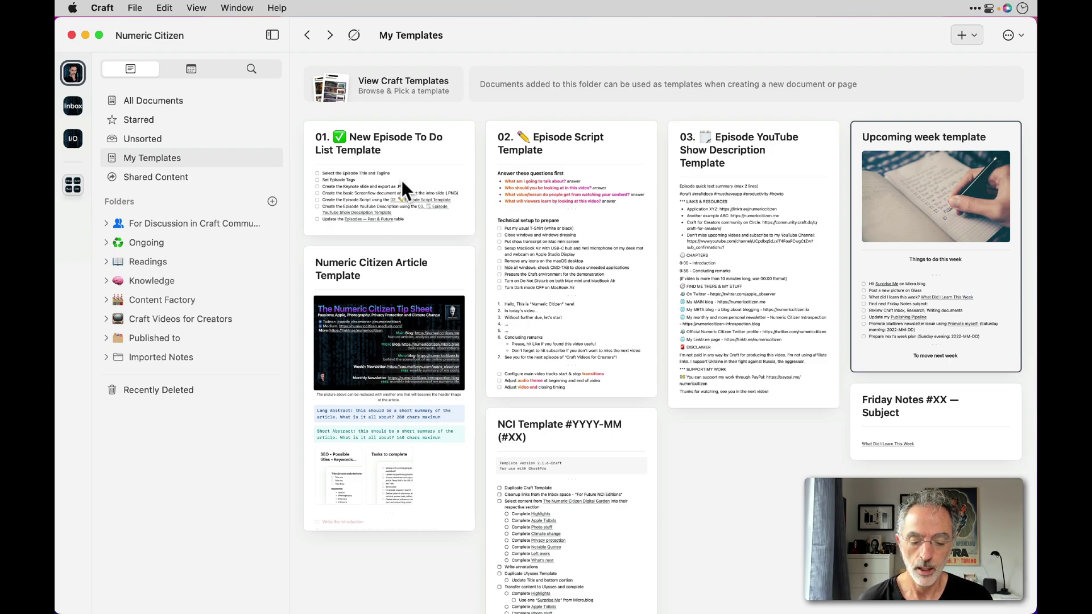
pyautogui.click(397, 164)
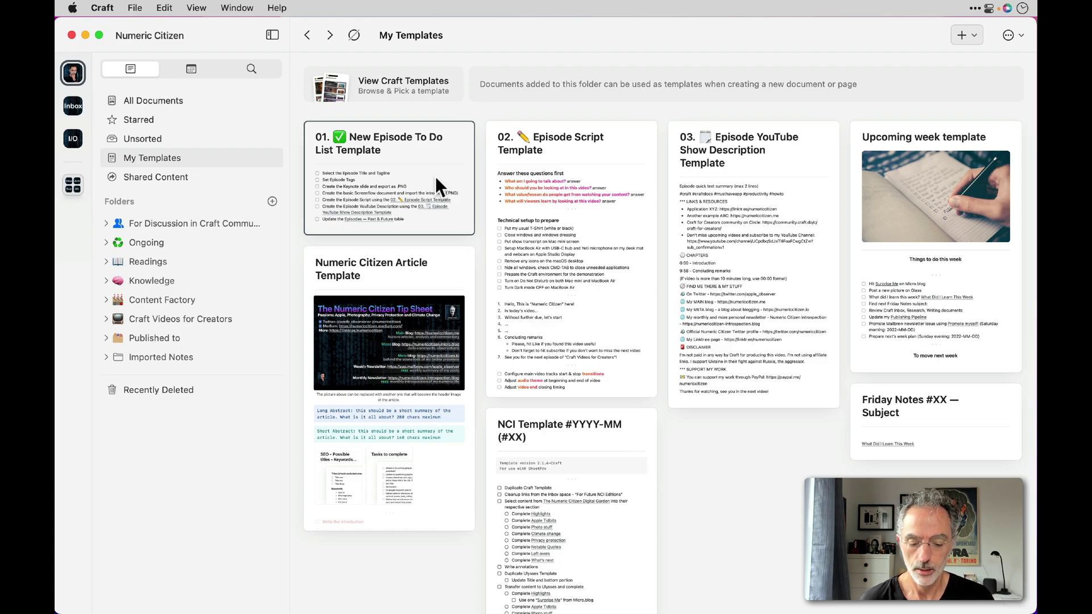
pyautogui.rightClick(436, 177)
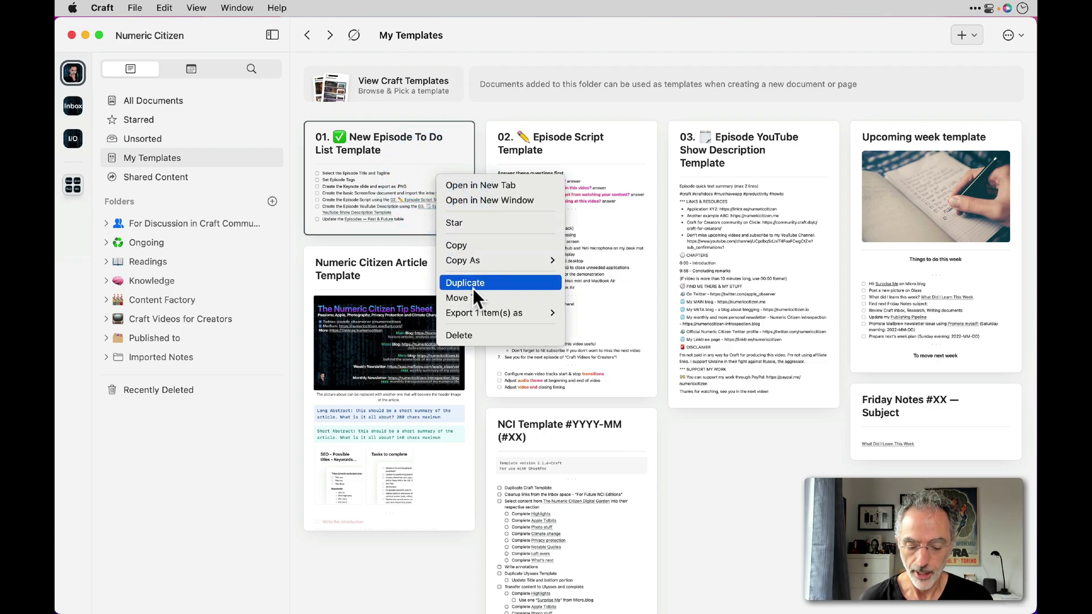
pyautogui.click(404, 188)
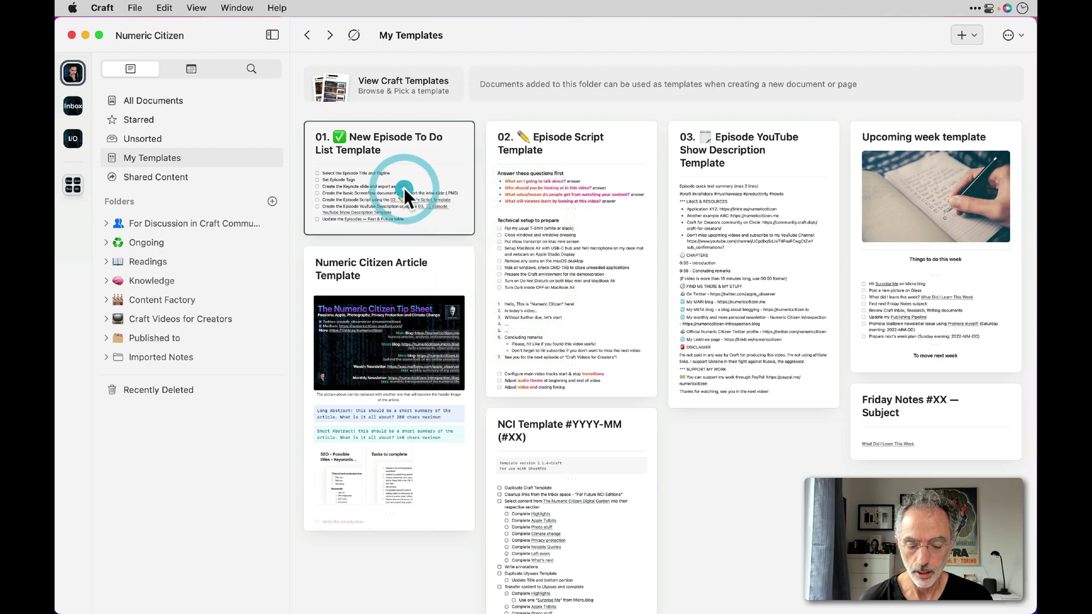
pyautogui.click(462, 250)
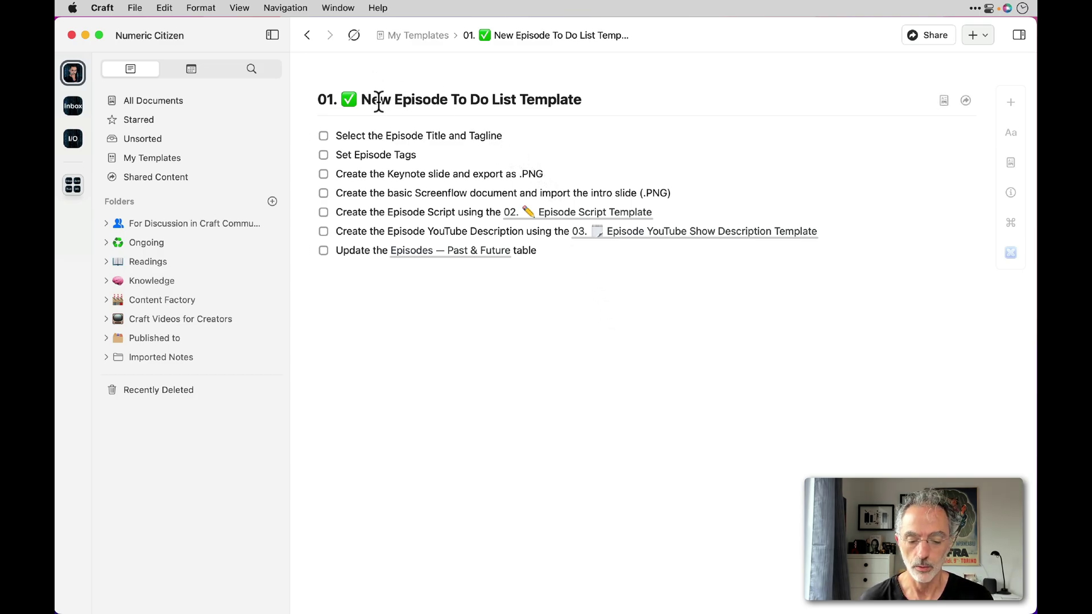
pyautogui.doubleClick(327, 100)
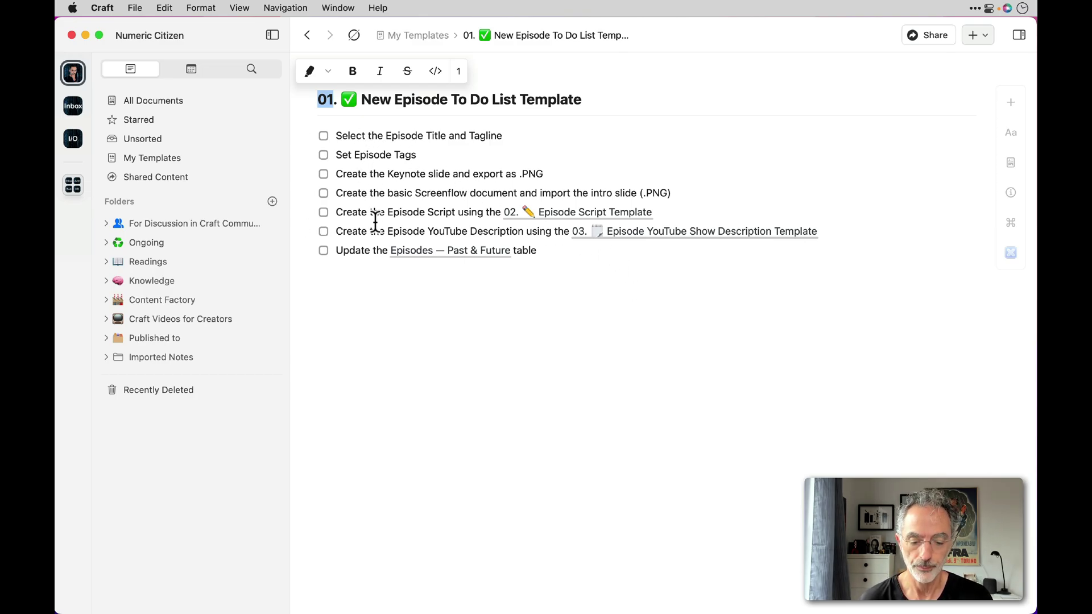
# - Return to My Templates, open the Episode Script Template for editing and review its opening questions and technical setup checklist
pyautogui.click(427, 37)
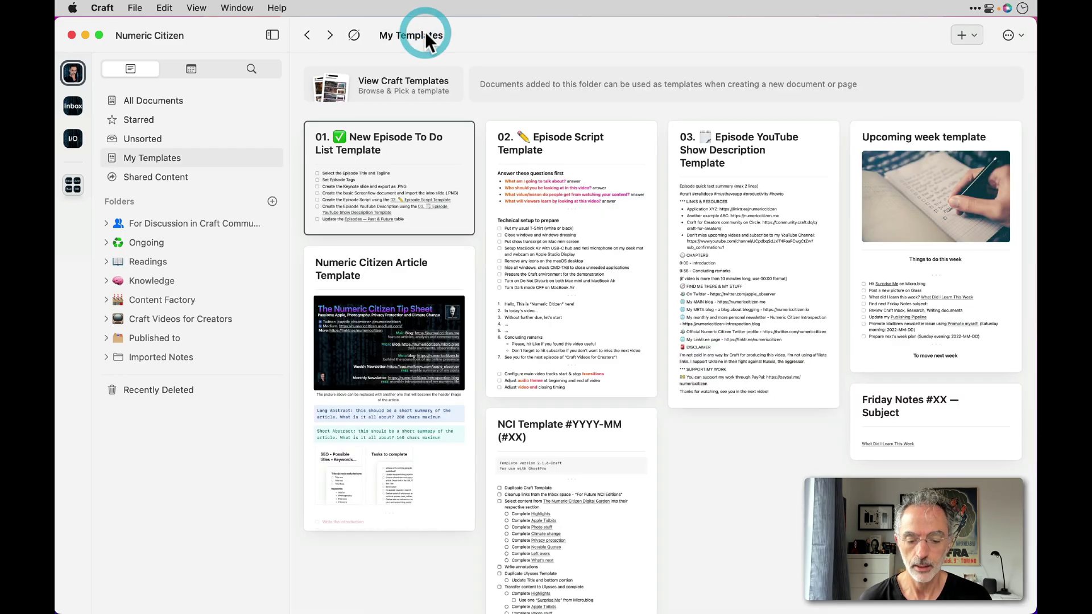
pyautogui.click(607, 163)
pyautogui.click(643, 216)
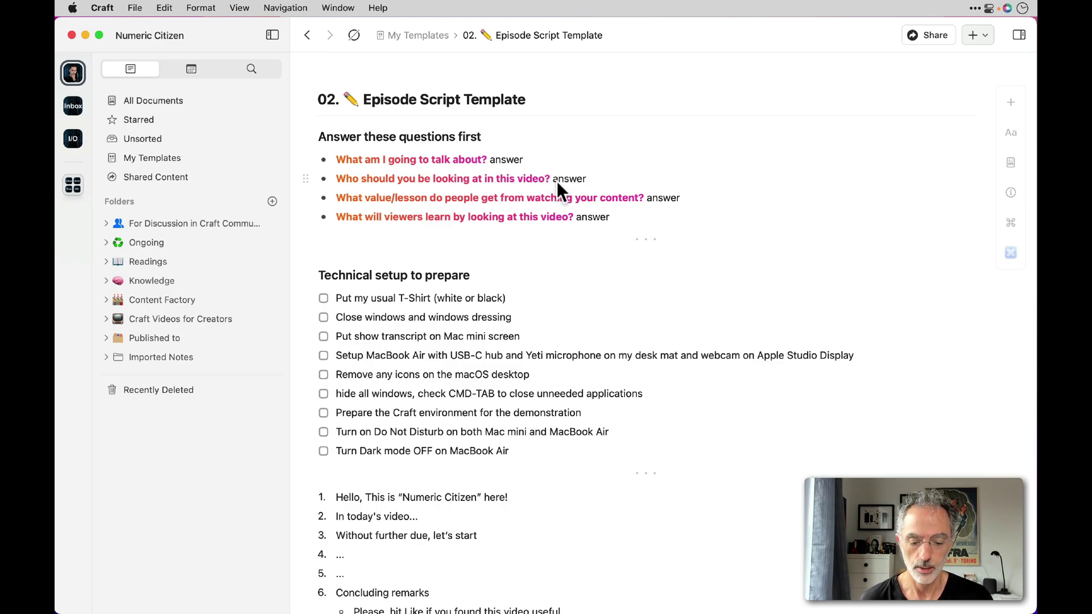
pyautogui.scroll(-3, 583, 244)
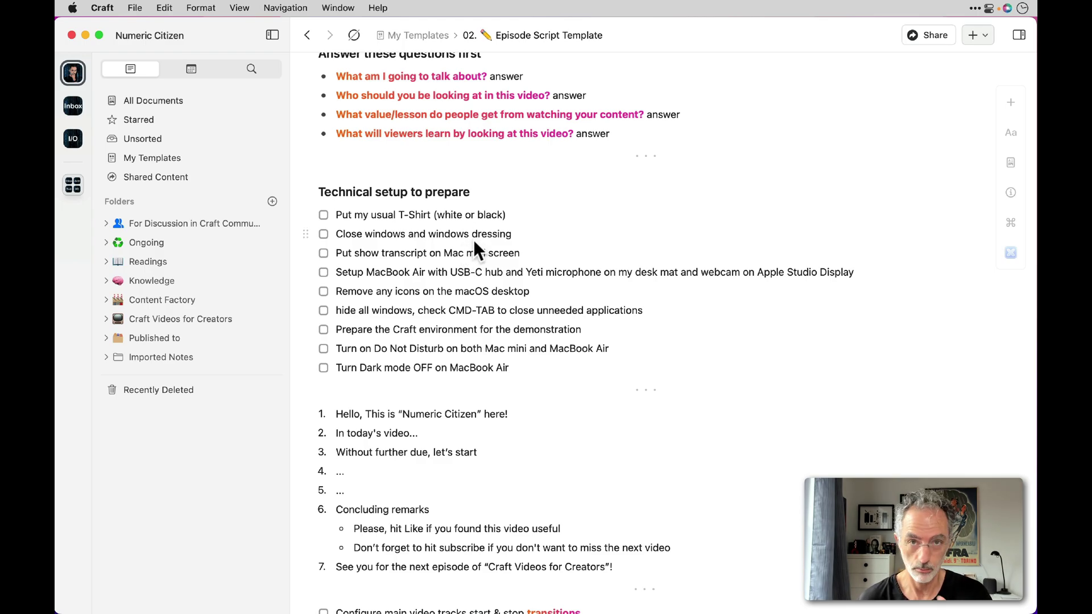
pyautogui.scroll(-5, 474, 239)
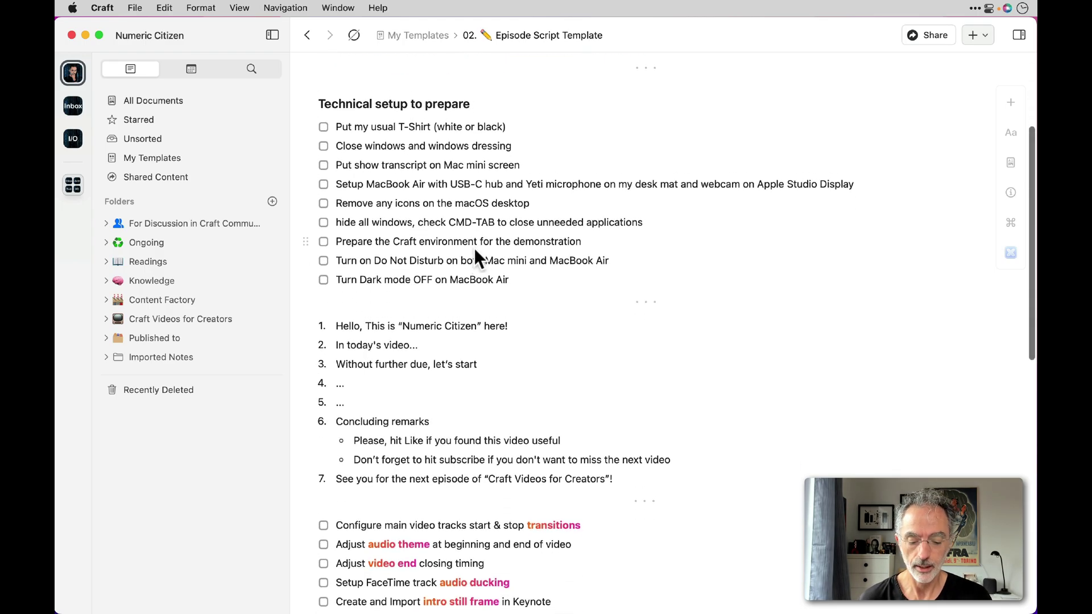
# - Select the whole numbered script outline from greeting to closing line, and review the post-production checklist beneath it
pyautogui.click(445, 175)
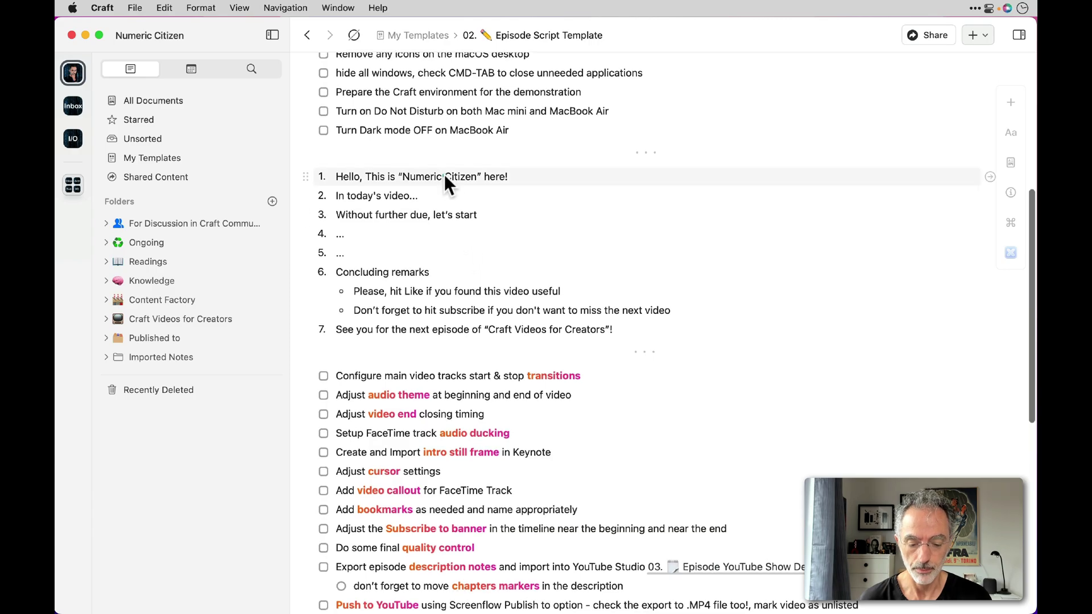
pyautogui.keyDown('shift'); pyautogui.click(472, 334); pyautogui.keyUp('shift')
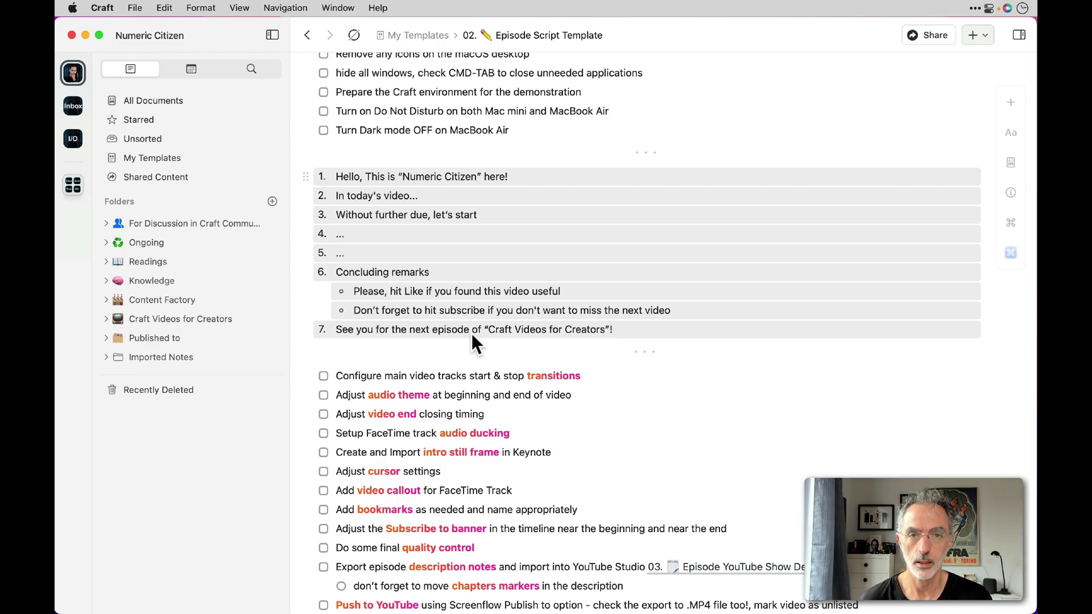
pyautogui.scroll(-5, 472, 330)
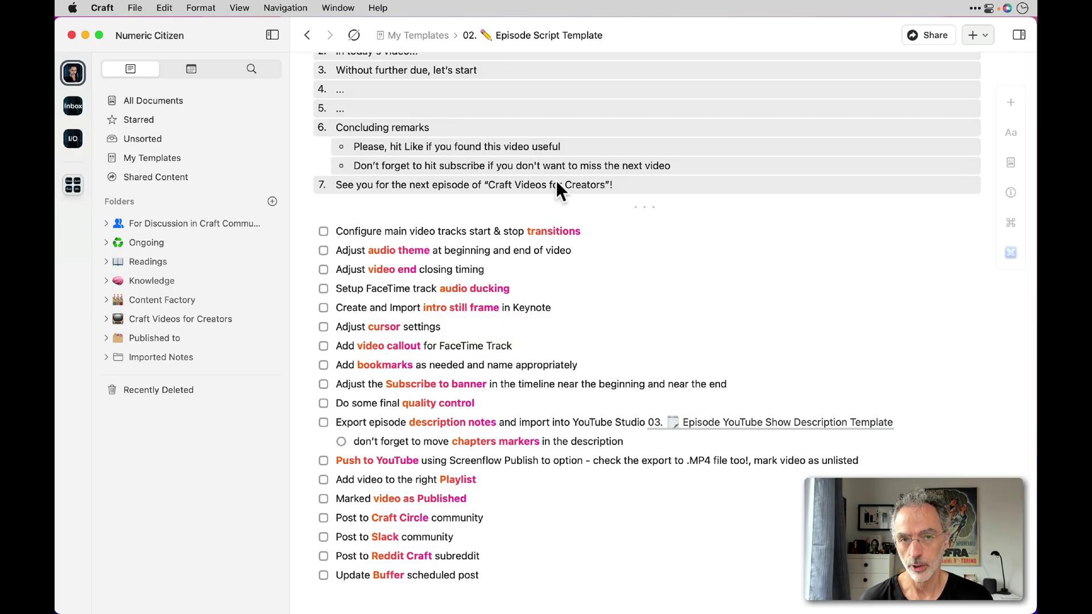
pyautogui.click(585, 235)
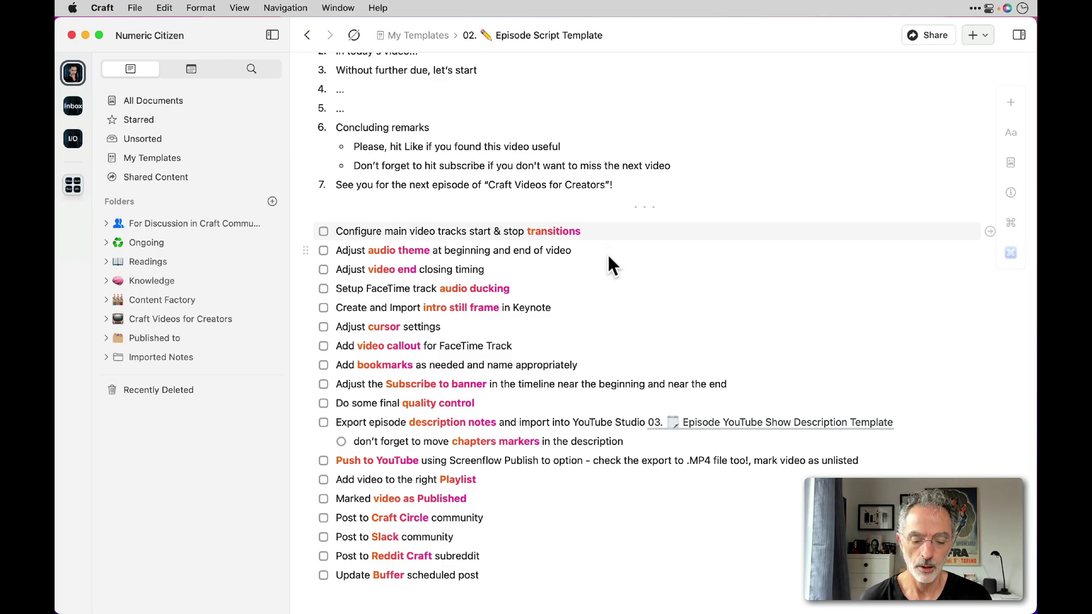
pyautogui.scroll(10, 608, 255)
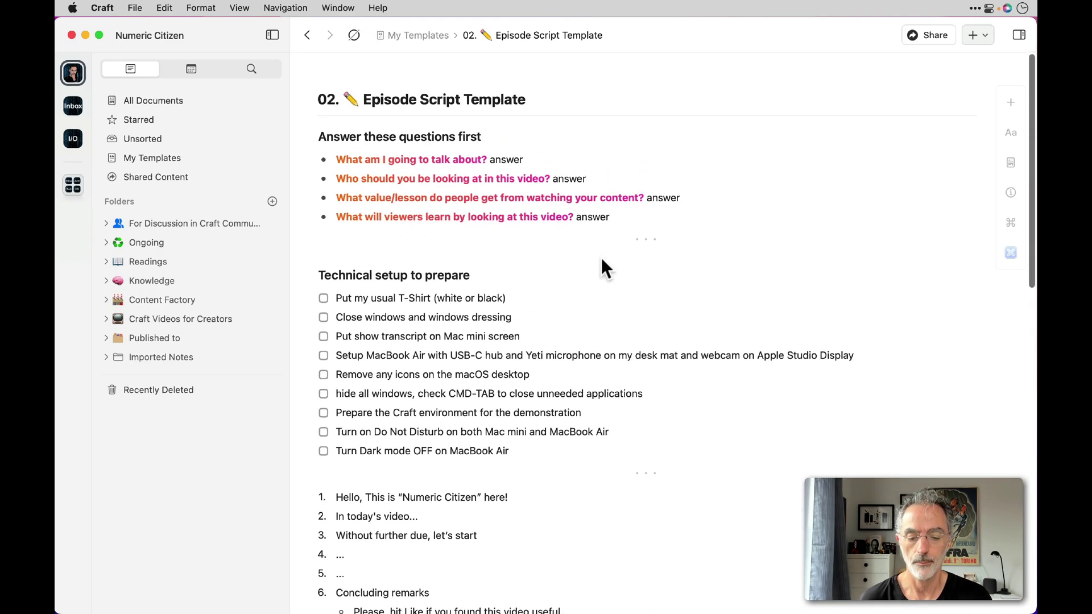
# - Return to My Templates, open the Episode YouTube Show Description Template for editing and review its sections from summary to closing line
pyautogui.click(436, 38)
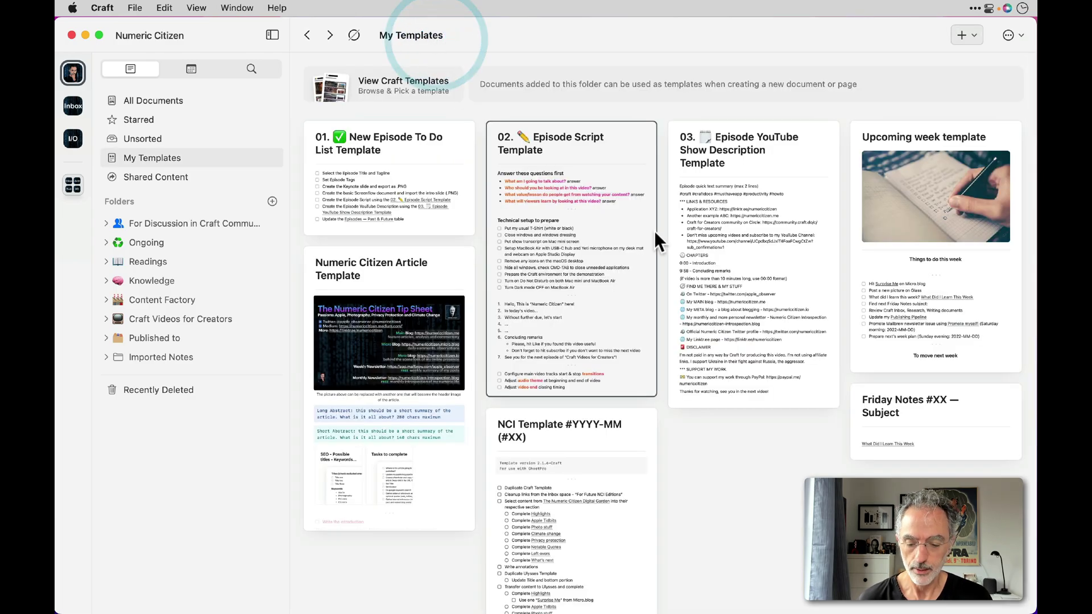
pyautogui.click(753, 178)
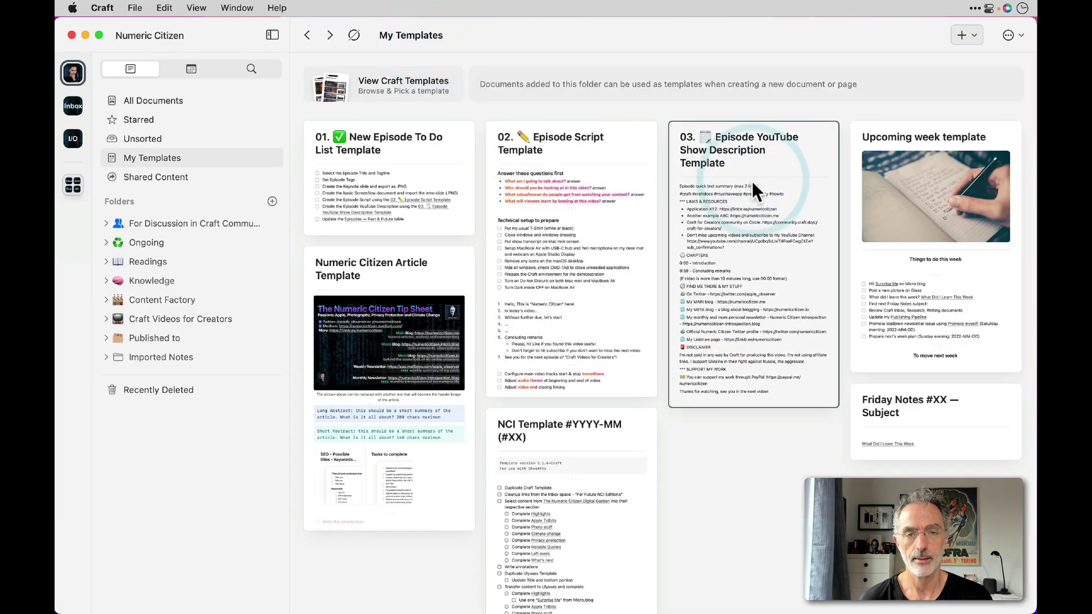
pyautogui.rightClick(751, 181)
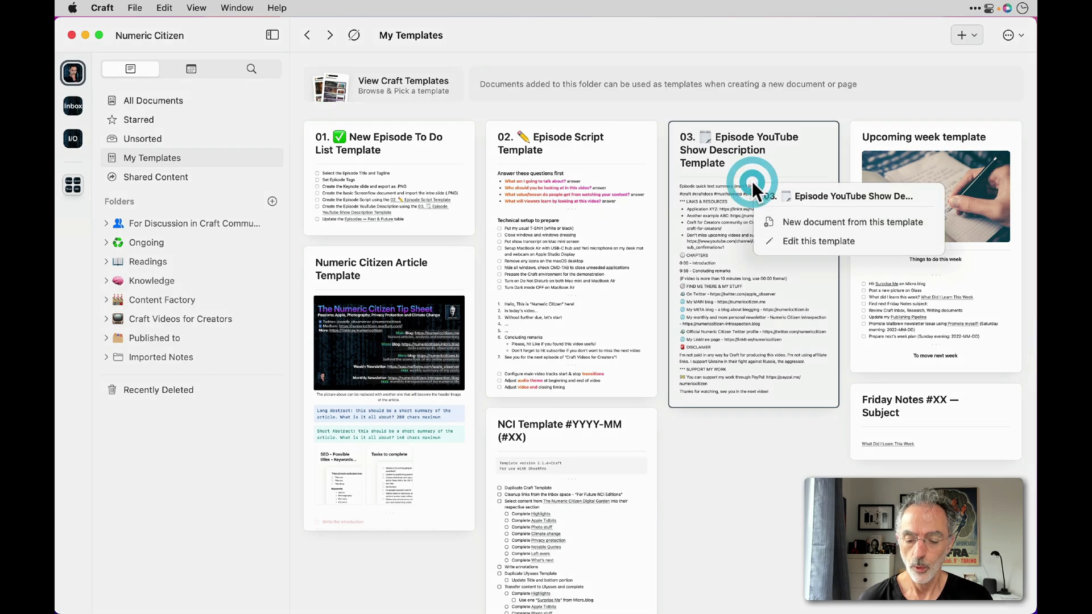
pyautogui.click(810, 243)
pyautogui.scroll(-3, 783, 260)
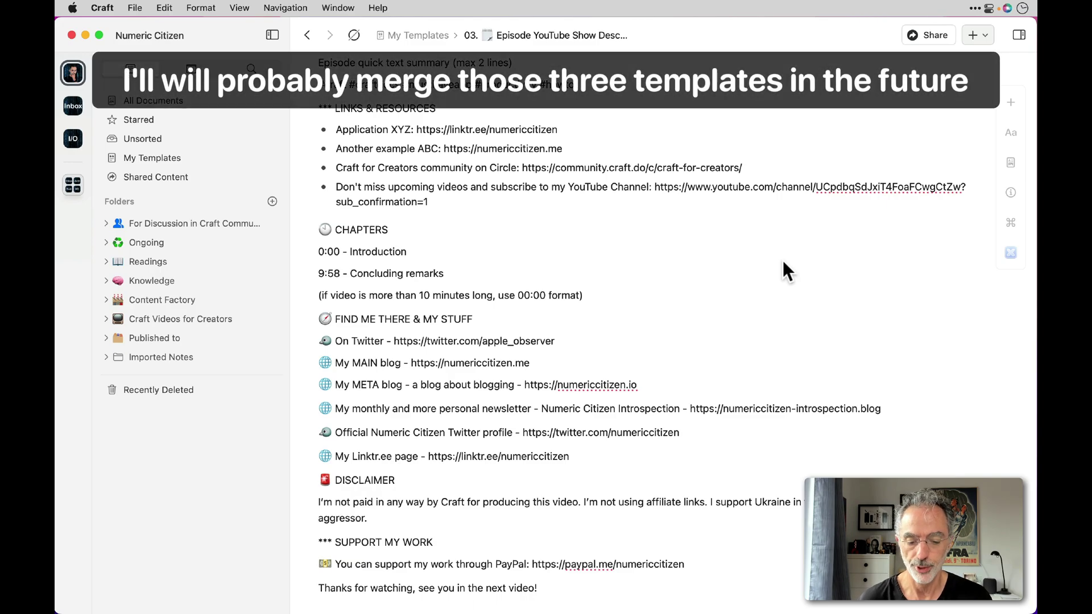
pyautogui.scroll(3, 782, 261)
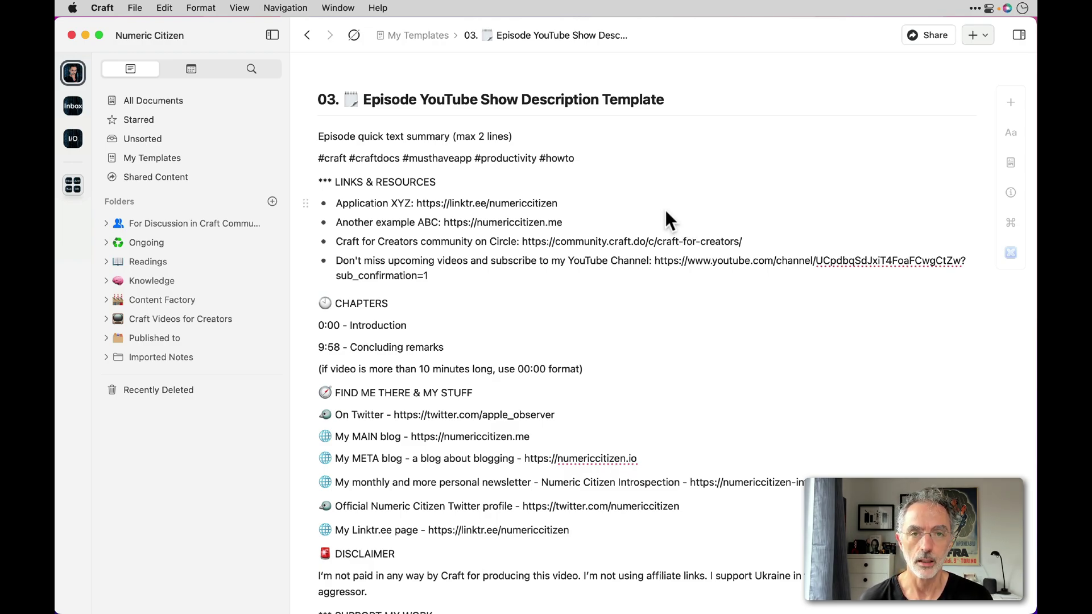
pyautogui.scroll(-3, 667, 212)
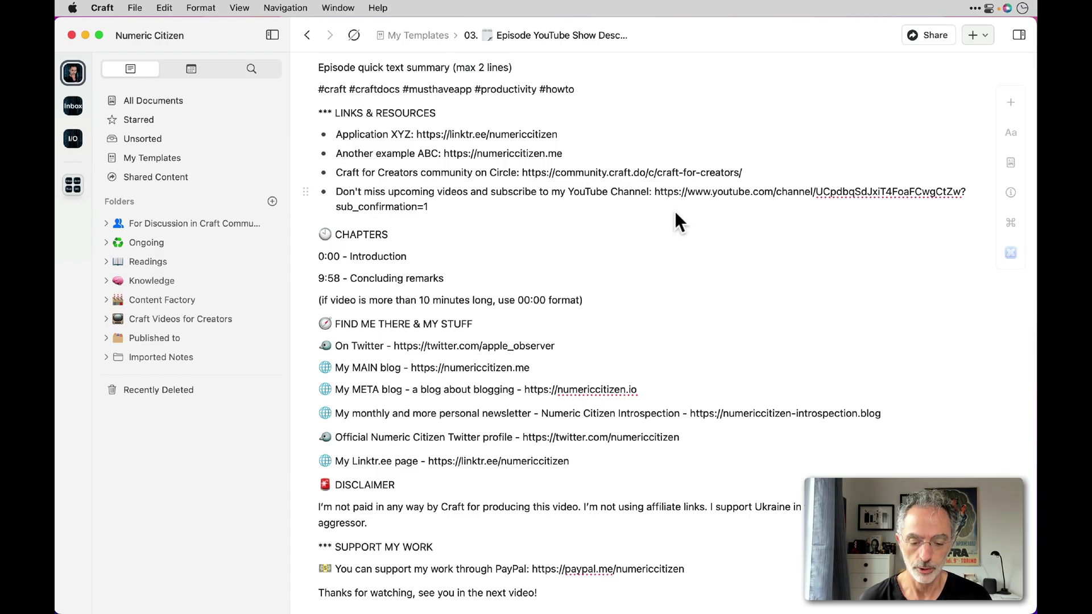
pyautogui.scroll(3, 675, 210)
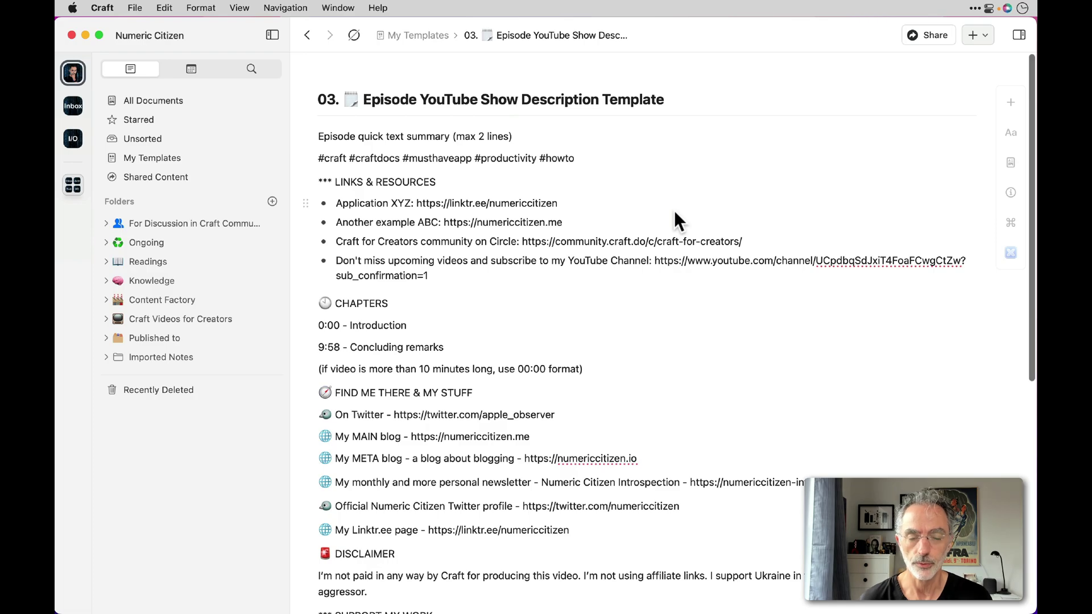
pyautogui.scroll(-6, 675, 211)
pyautogui.scroll(6, 676, 221)
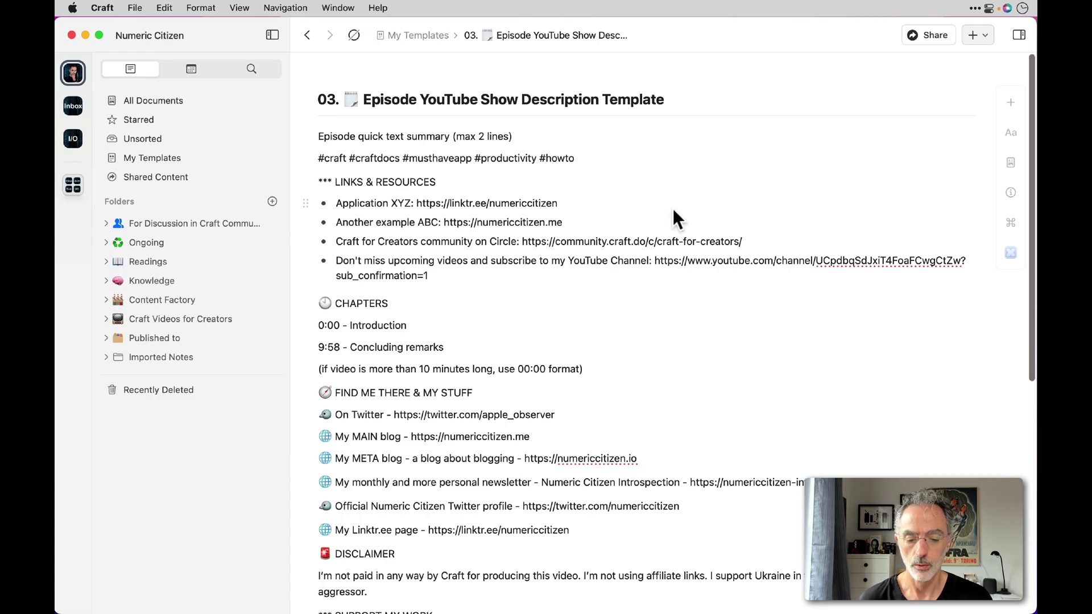
# - Return to My Templates and open the Friday Notes #XX — Subject template for editing
pyautogui.click(418, 35)
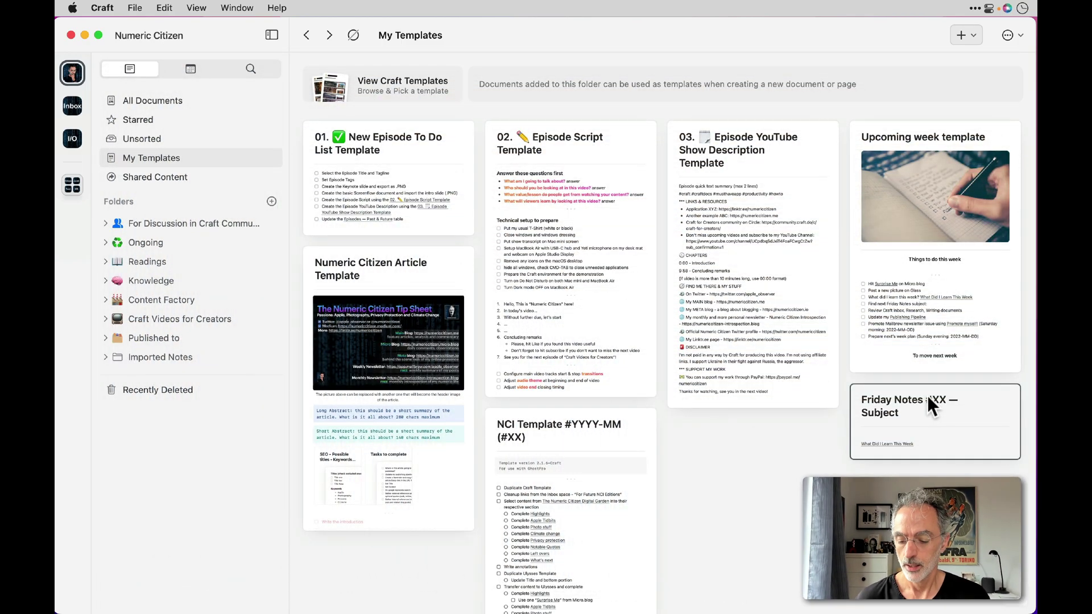
pyautogui.click(927, 396)
pyautogui.click(915, 458)
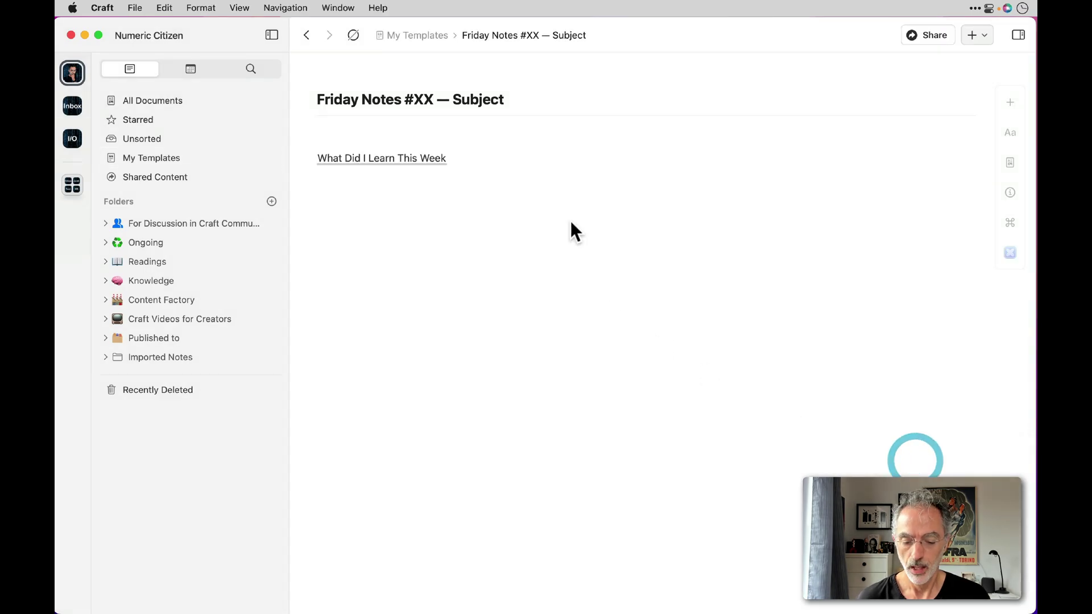
# - Highlight the word "Subject" in the template's title, then place the cursor in the empty line beneath the title
pyautogui.click(524, 107)
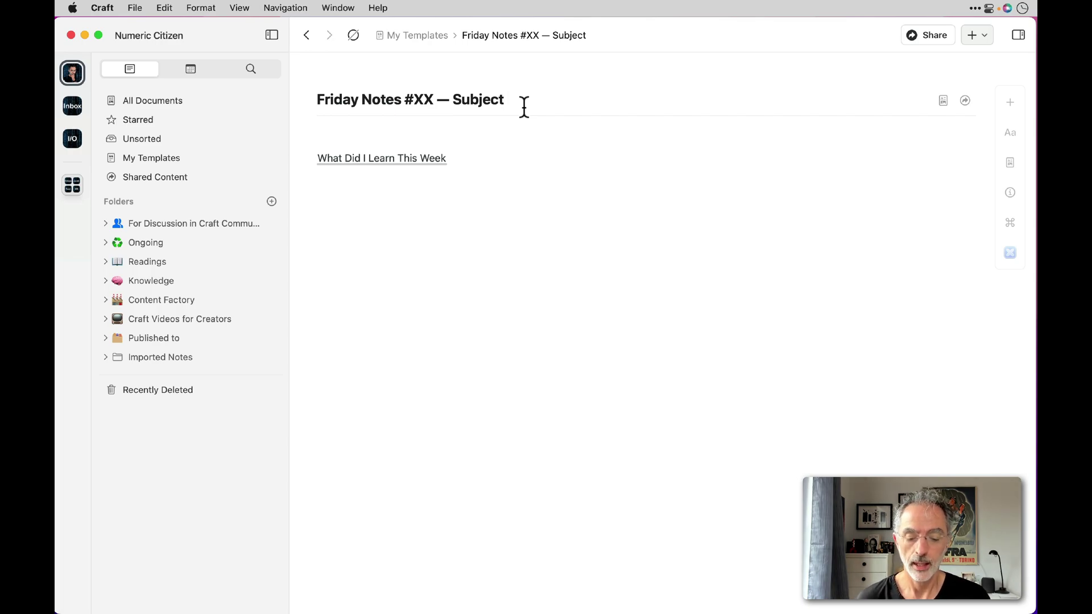
pyautogui.doubleClick(483, 99)
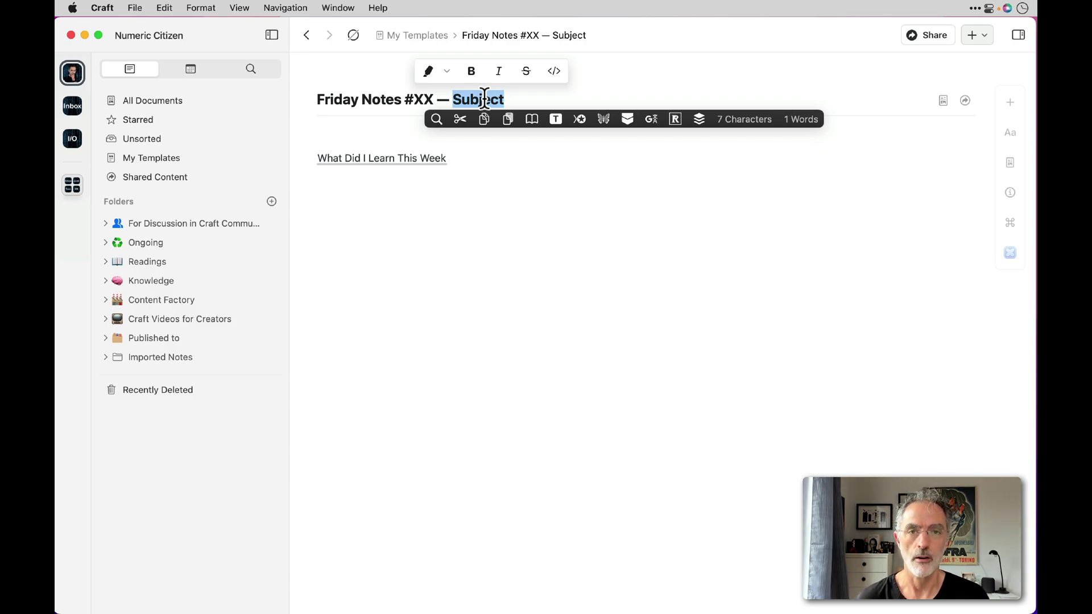
pyautogui.click(401, 139)
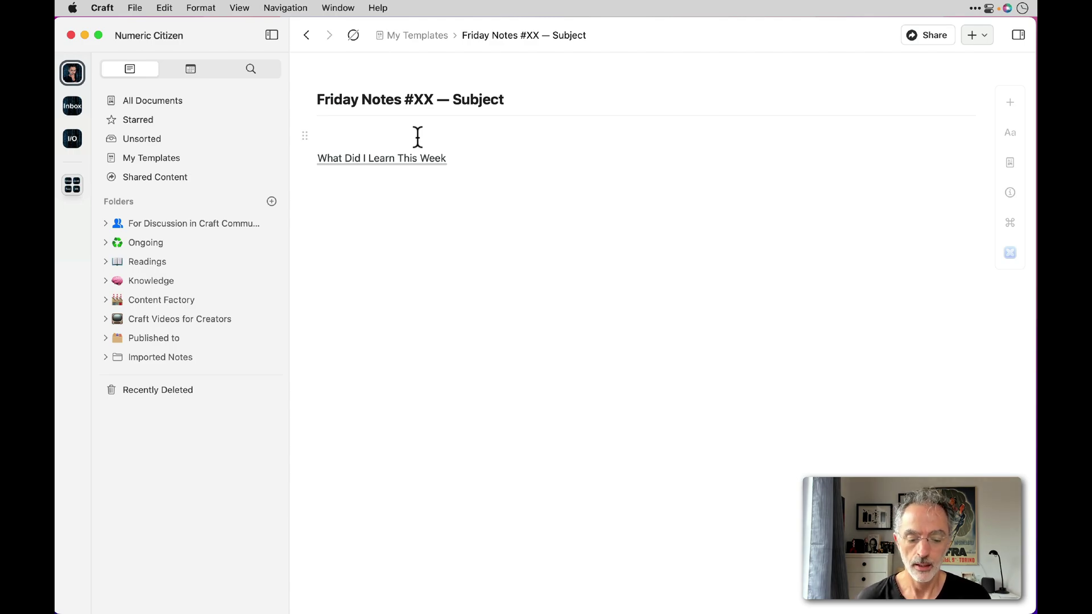
# - Open the linked What Did I Learn This Week page, review its dated entries and backlinks, and return to the Friday Notes template
pyautogui.moveTo(402, 165)
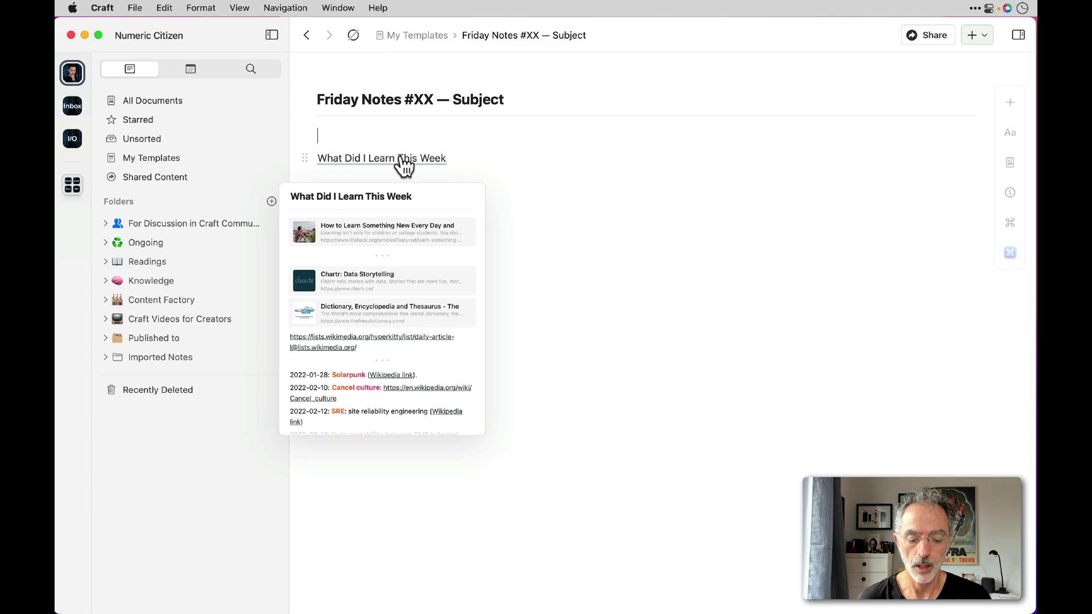
pyautogui.click(405, 162)
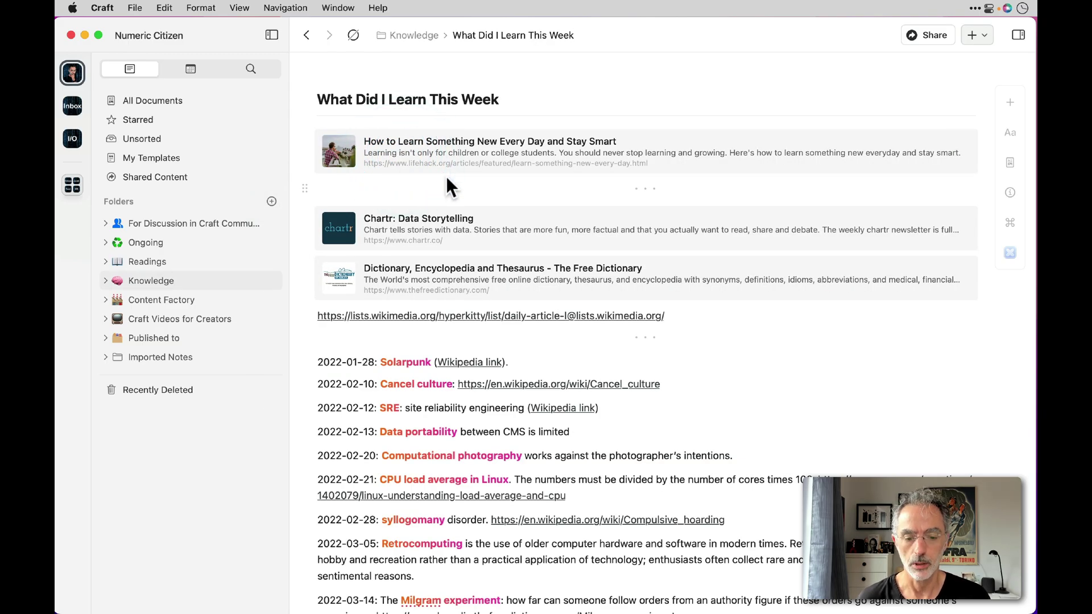
pyautogui.scroll(-10, 448, 179)
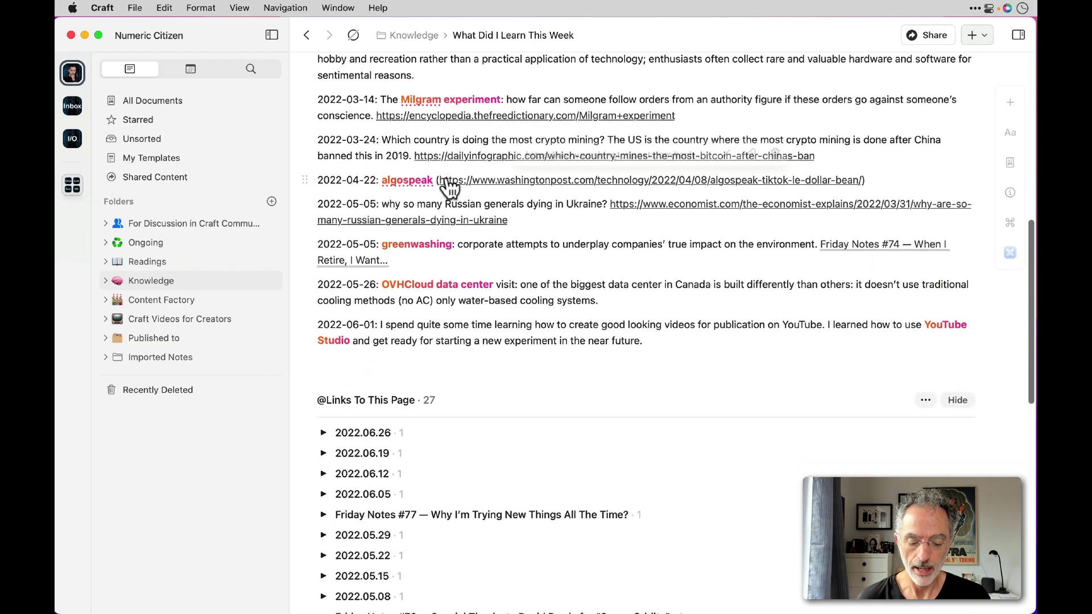
pyautogui.scroll(-2, 517, 232)
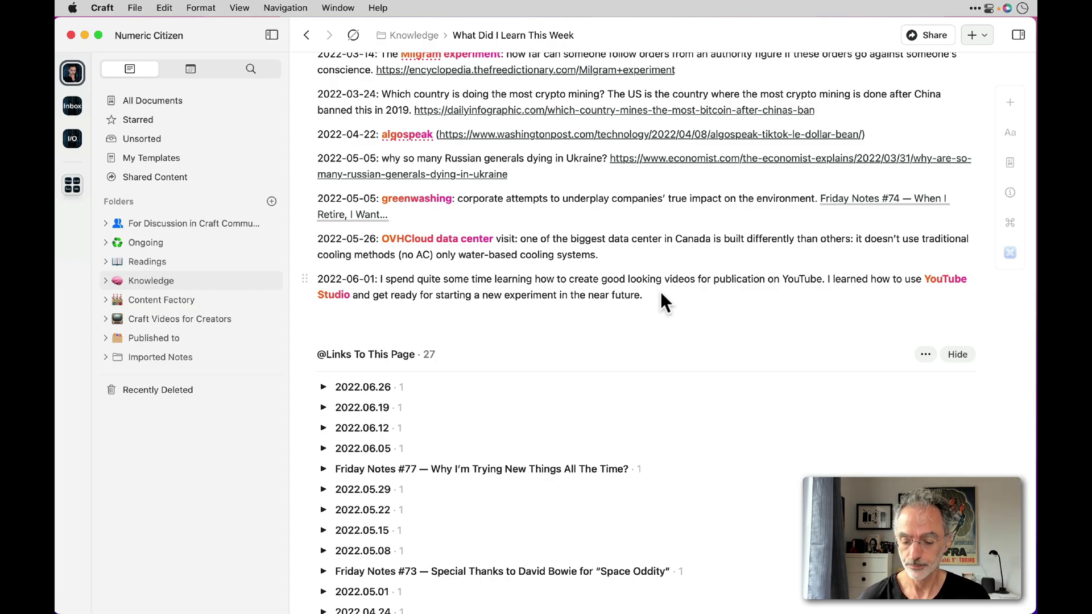
pyautogui.scroll(-5, 516, 364)
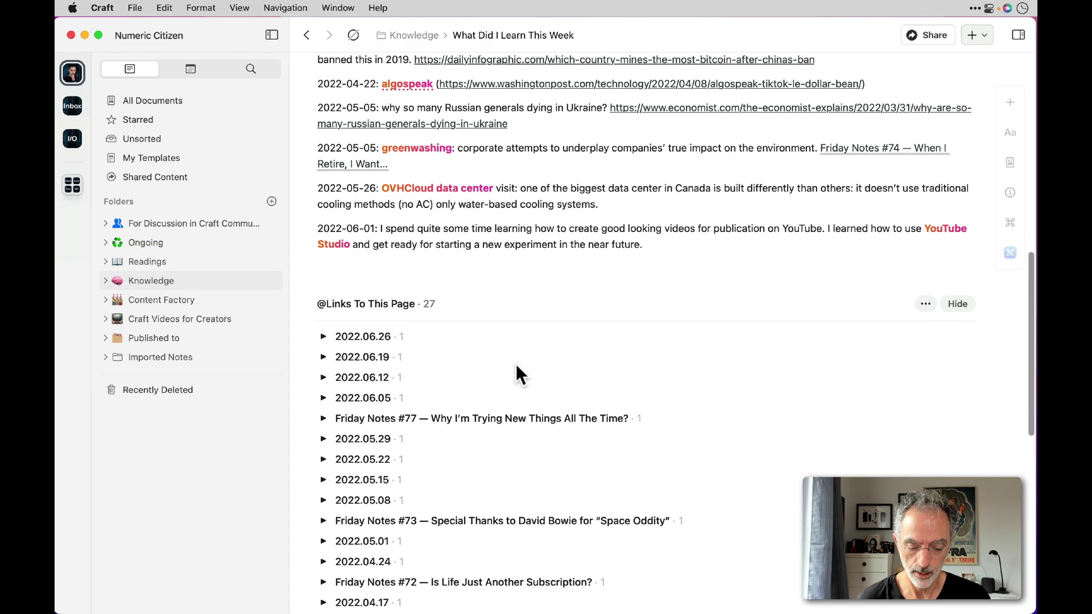
pyautogui.scroll(-4, 517, 367)
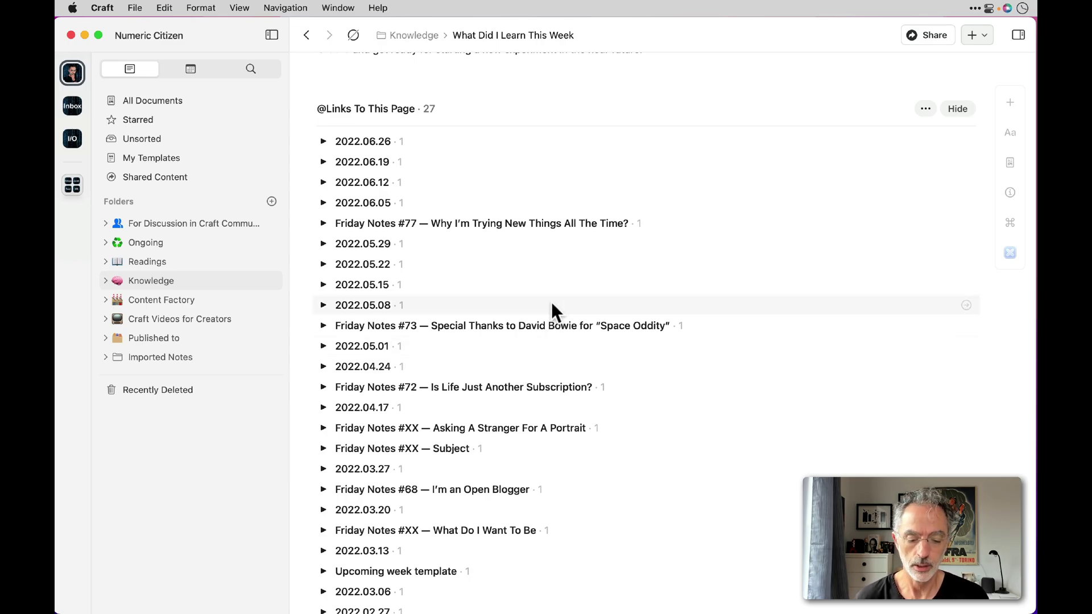
pyautogui.click(300, 34)
# - Reopen the linked What Did I Learn This Week page and review the full list of pages linking to it
pyautogui.moveTo(407, 165)
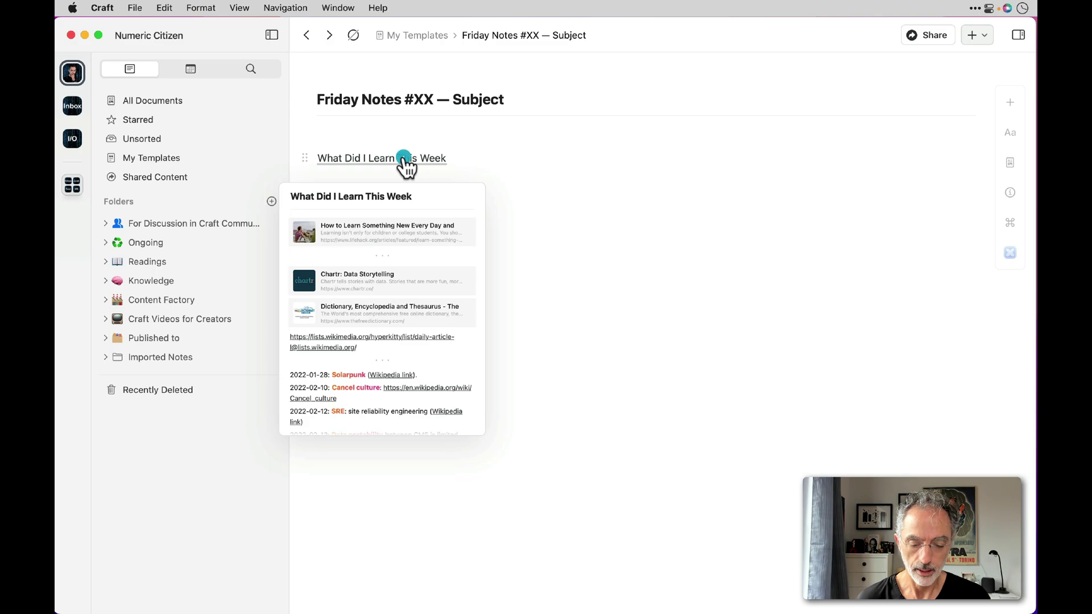
pyautogui.click(404, 158)
pyautogui.scroll(-20, 521, 204)
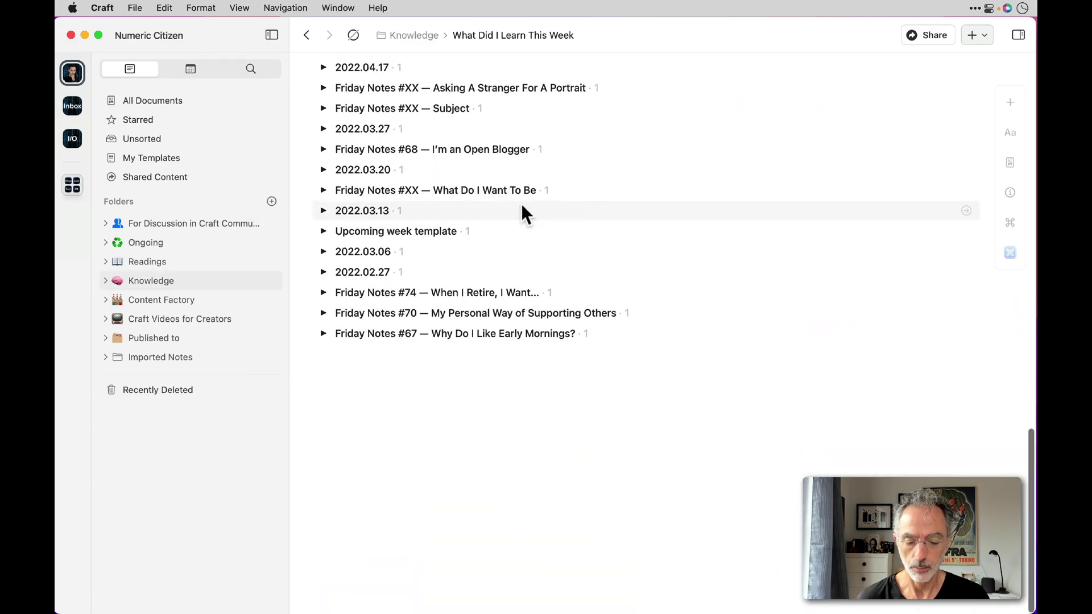
pyautogui.scroll(3, 522, 212)
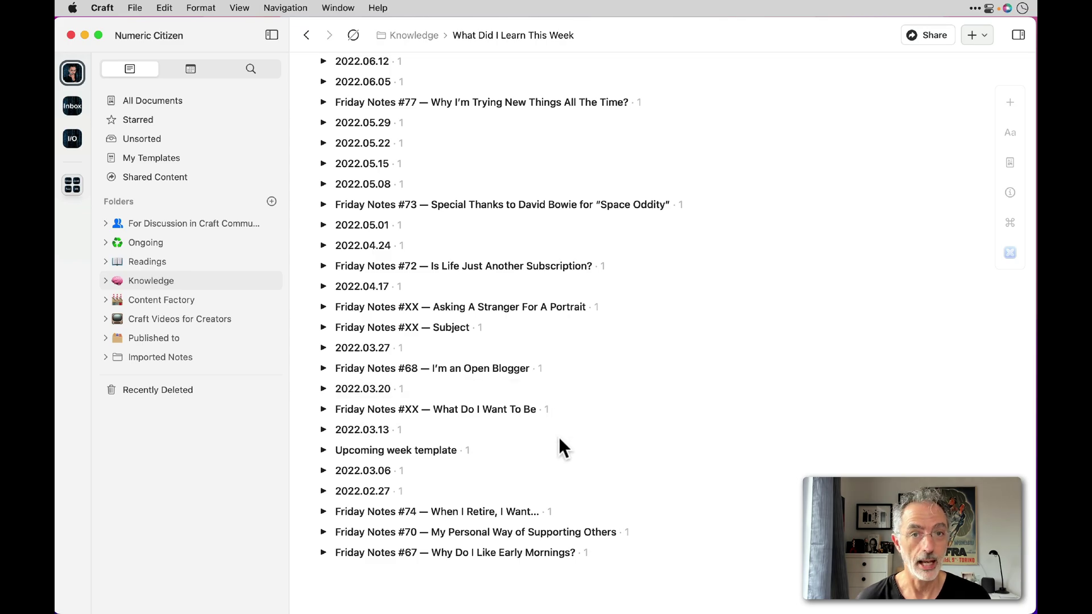
pyautogui.scroll(10, 604, 444)
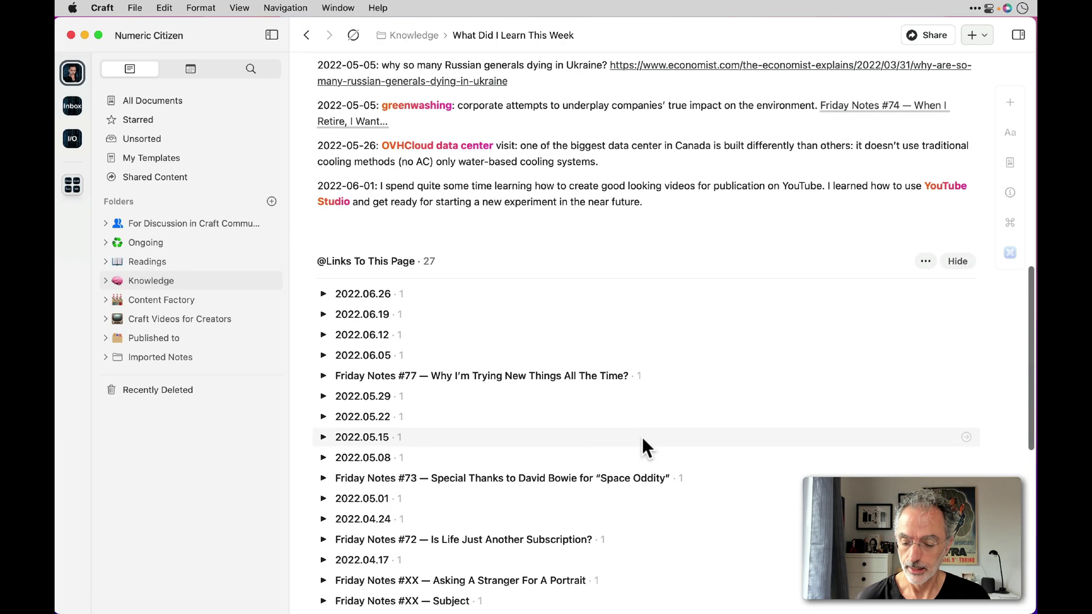
# - Hide the backlinks list on the What Did I Learn This Week page and go back to the Friday Notes template
pyautogui.click(959, 290)
pyautogui.scroll(5, 745, 344)
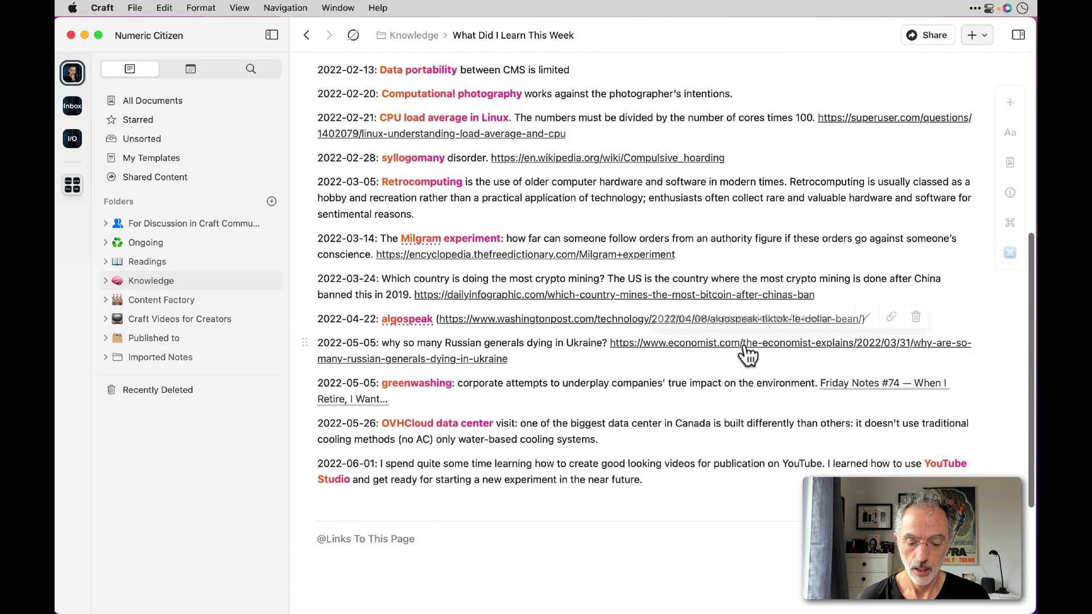
pyautogui.click(306, 35)
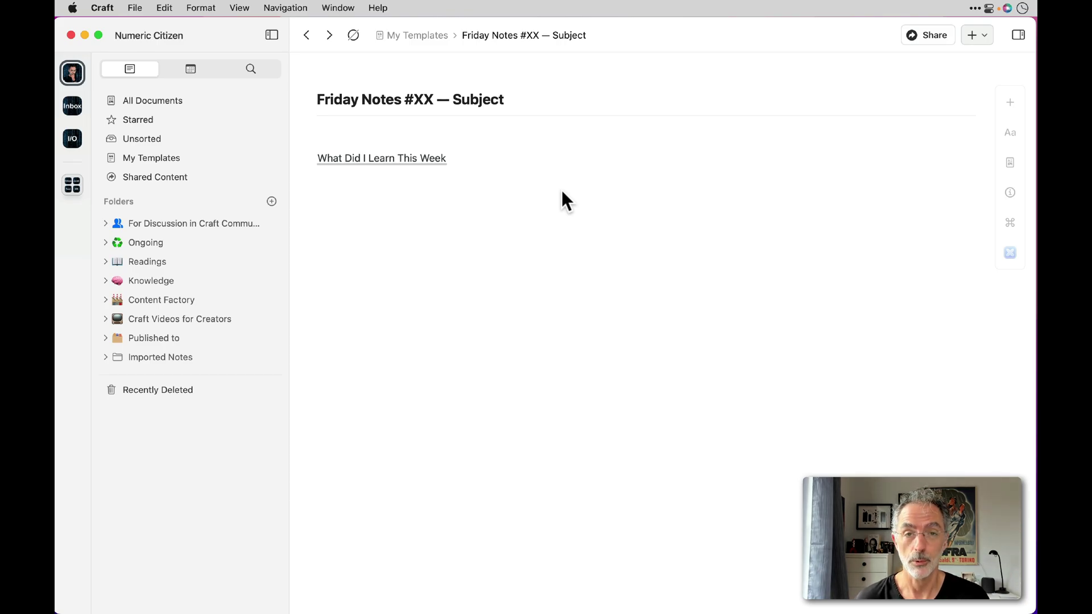
# - Return to My Templates and open the NCI Template #YYYY-MM (#XX) for editing
pyautogui.press('super+shift+2')
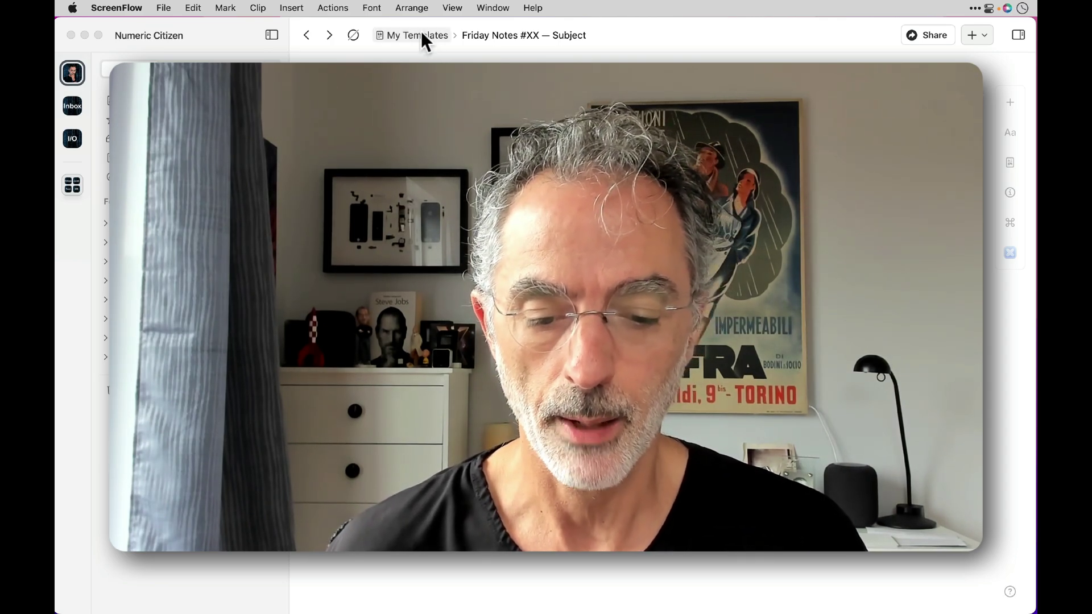
pyautogui.click(421, 33)
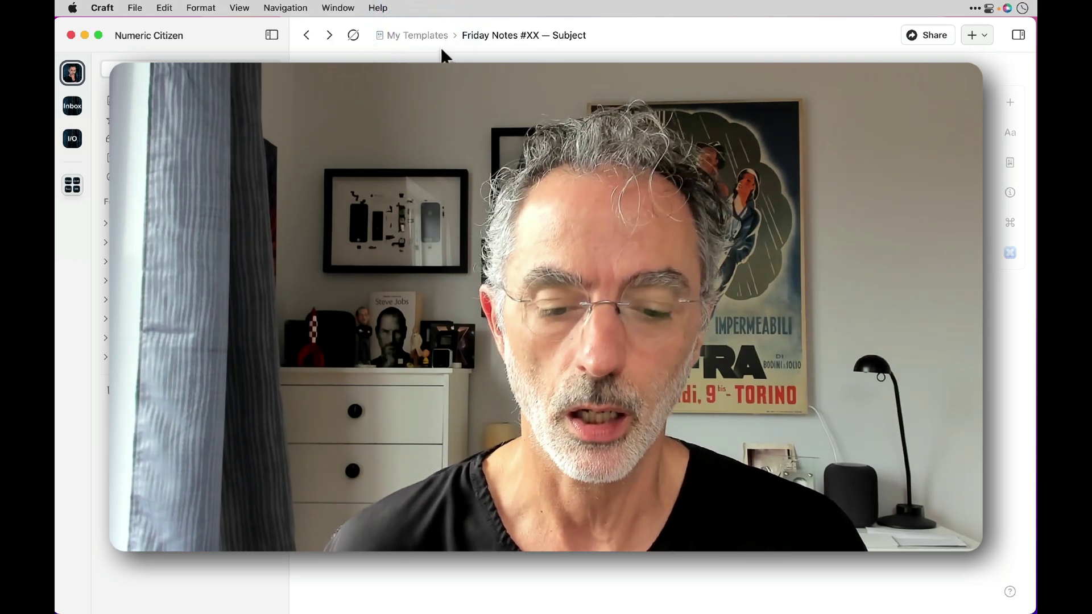
pyautogui.click(421, 35)
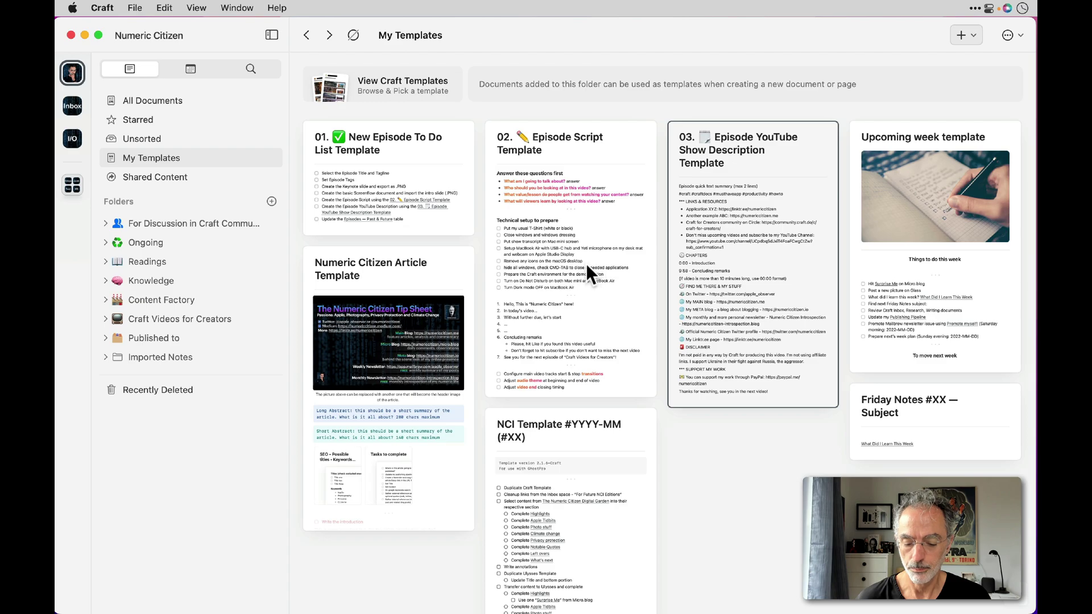
pyautogui.scroll(-5, 562, 426)
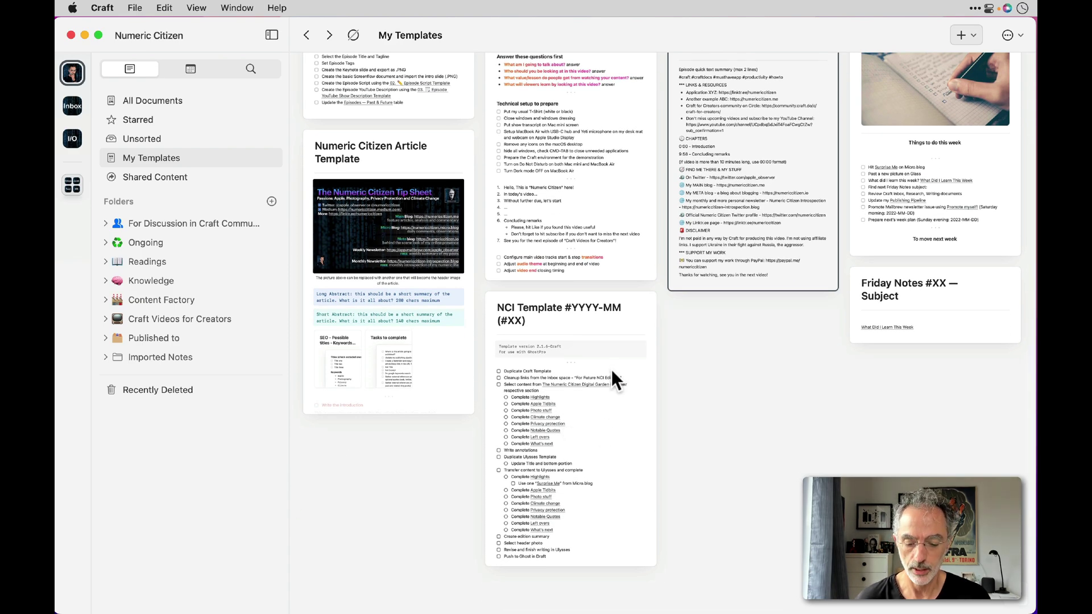
pyautogui.scroll(-3, 611, 369)
pyautogui.click(605, 223)
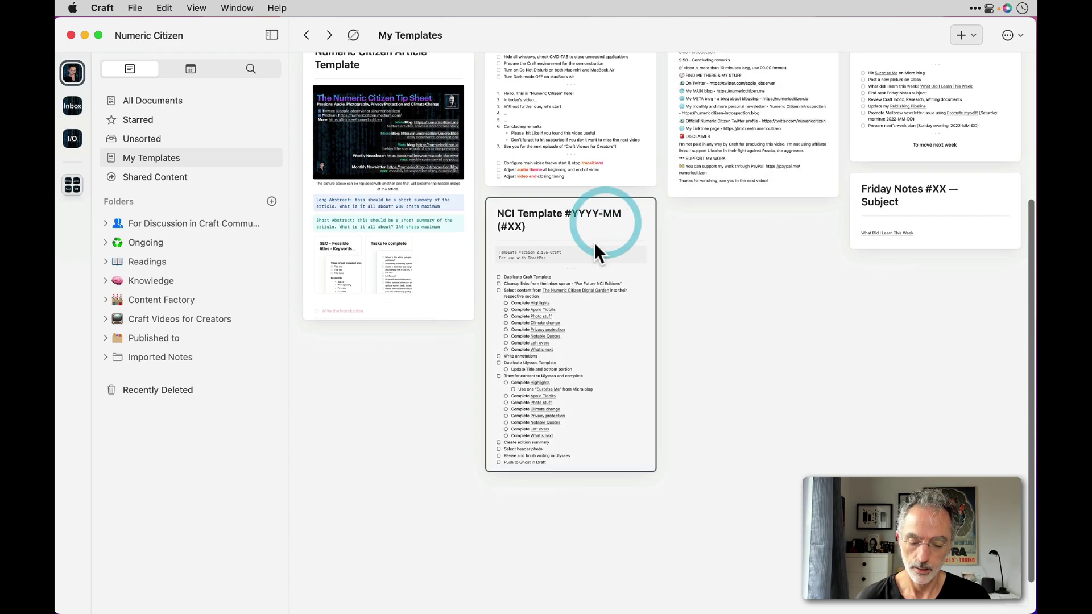
pyautogui.click(591, 236)
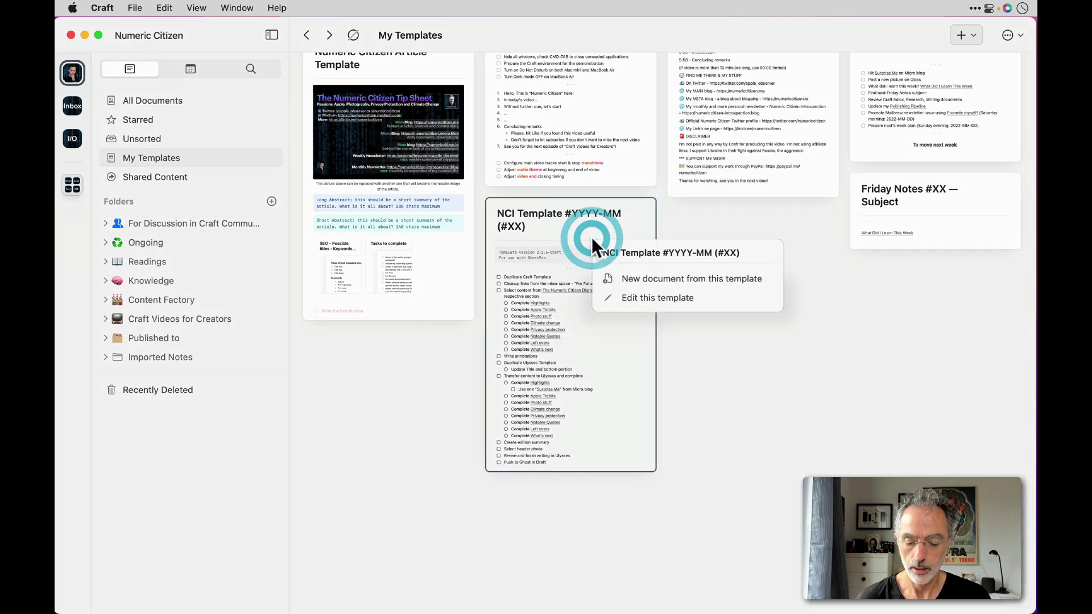
pyautogui.click(627, 300)
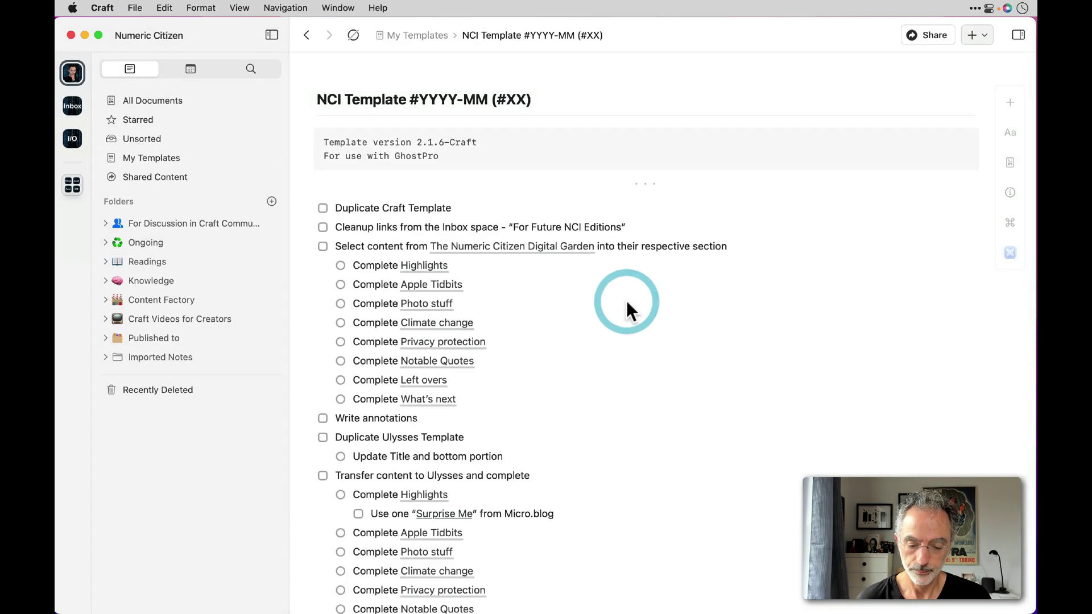
# - Review the NCI template's newsletter checklist, focusing on the content sections to complete from The Numeric Citizen Digital Garden
pyautogui.scroll(-3, 625, 301)
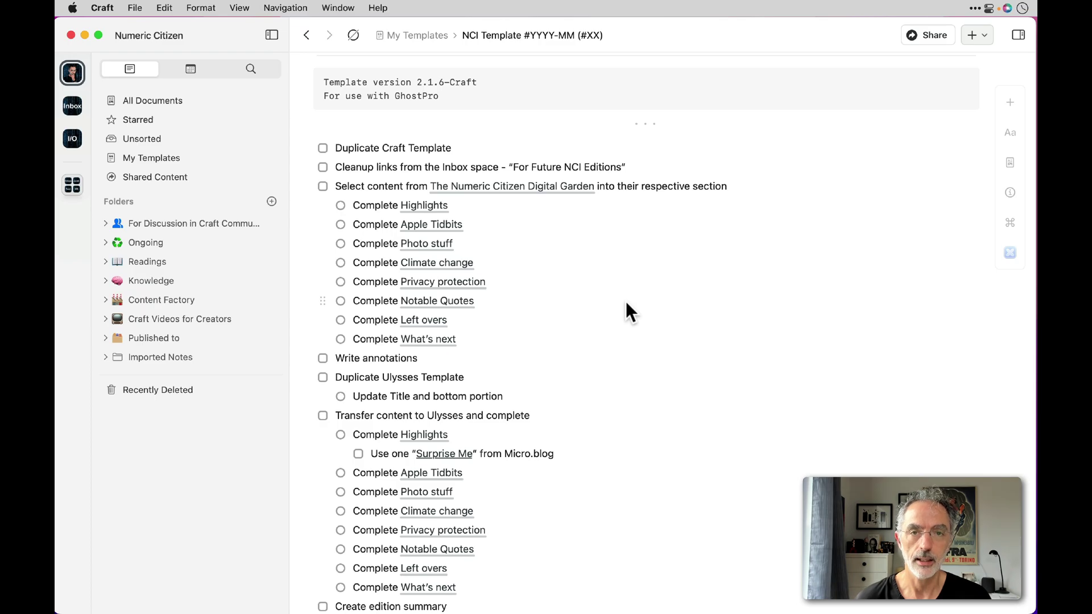
pyautogui.scroll(-4, 626, 303)
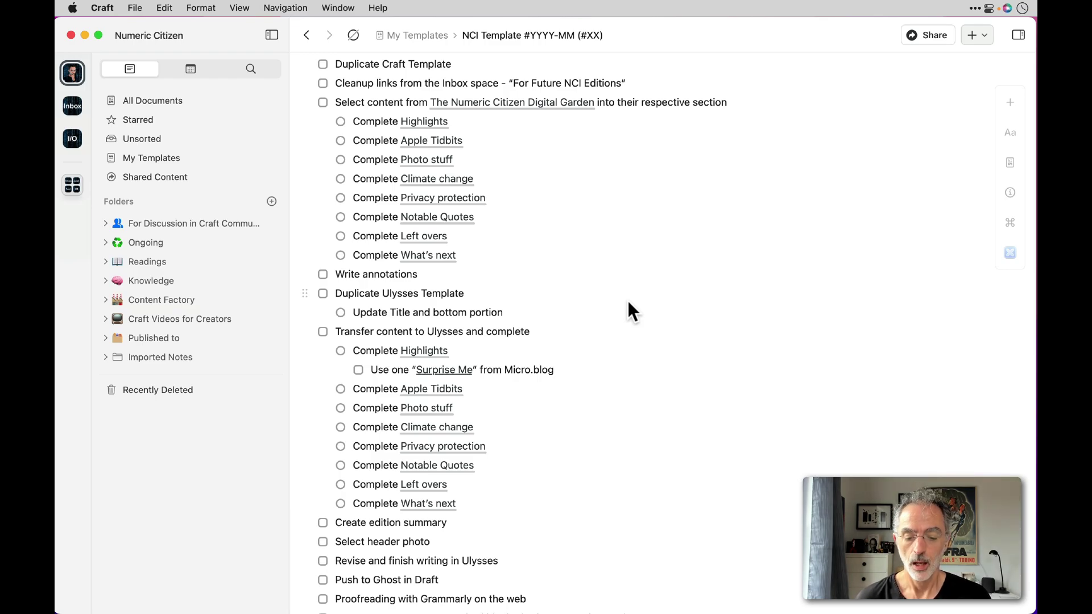
pyautogui.scroll(-7, 628, 303)
pyautogui.scroll(5, 629, 303)
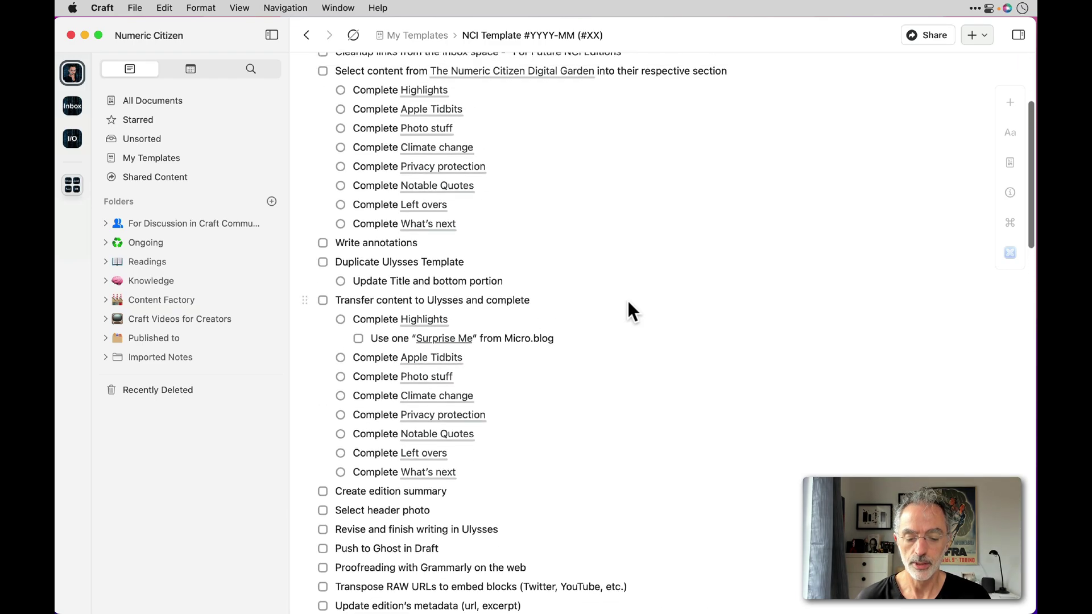
pyautogui.scroll(4, 629, 303)
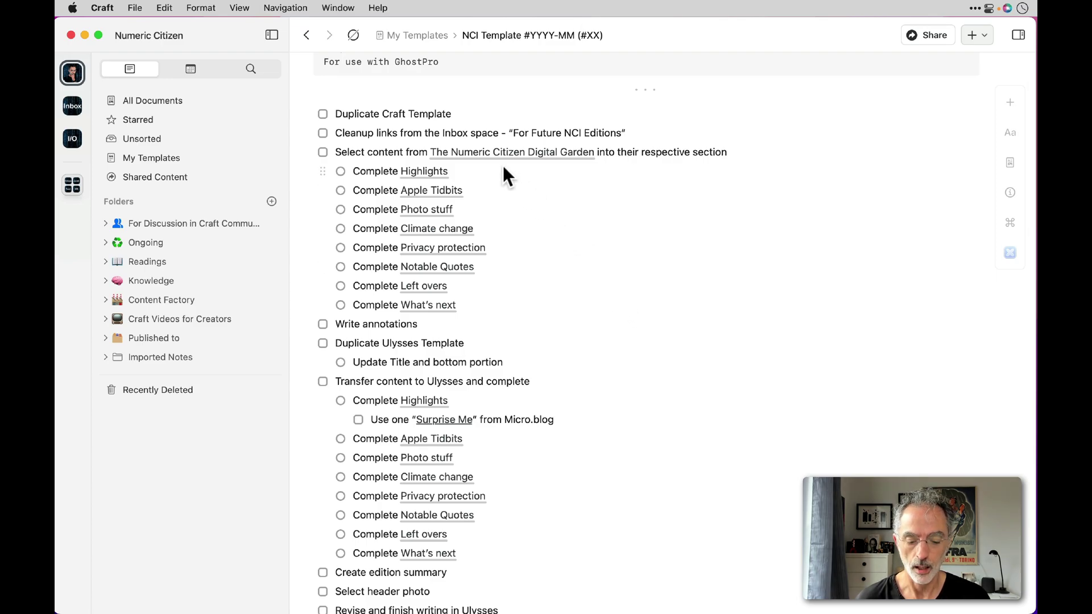
pyautogui.moveTo(439, 174)
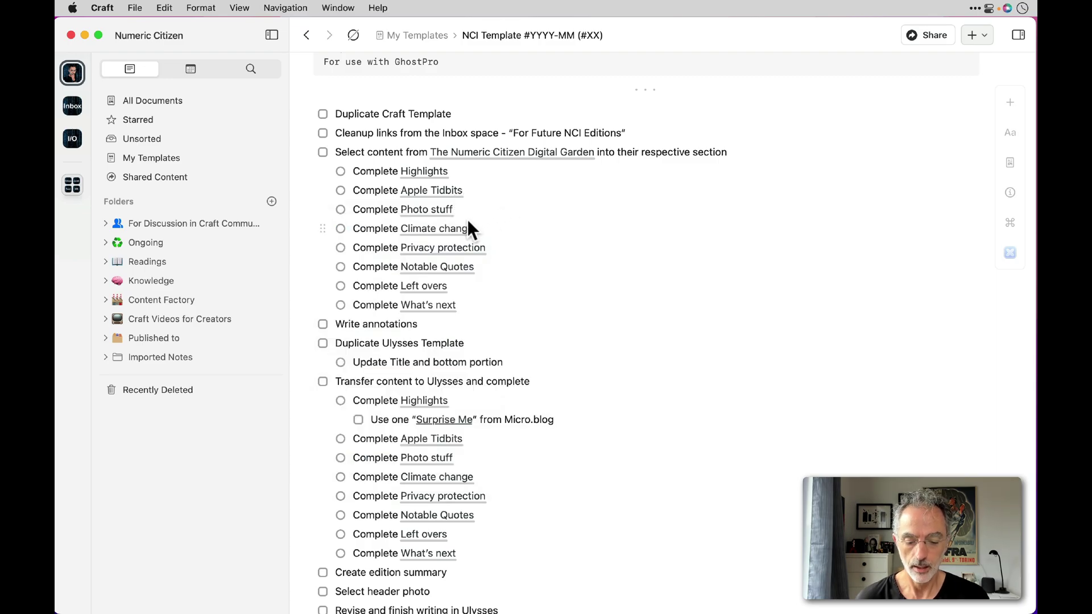
pyautogui.moveTo(461, 231)
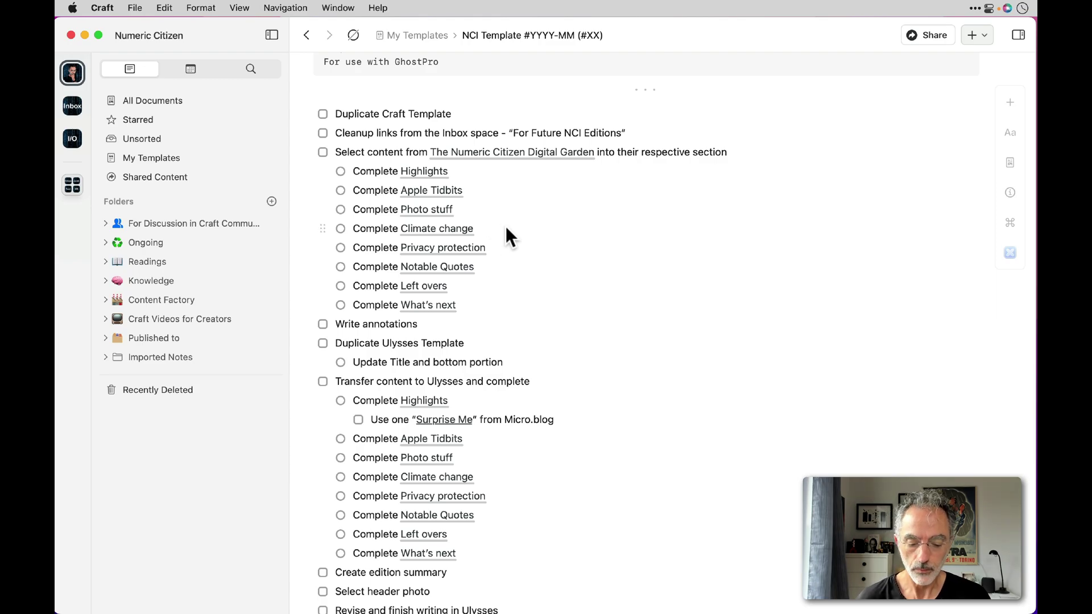
# - Review the NCI template's remaining checklist, from the Ulysses transfer tasks to scheduling publication and the promotional tweet
pyautogui.scroll(-3, 515, 242)
pyautogui.scroll(-1, 478, 244)
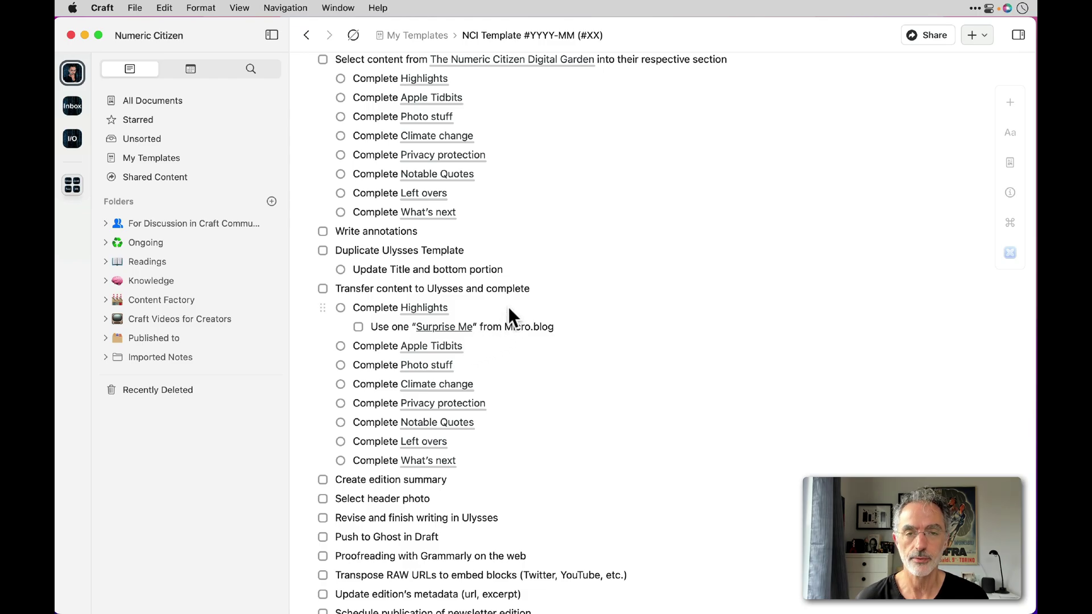
pyautogui.scroll(-2, 509, 309)
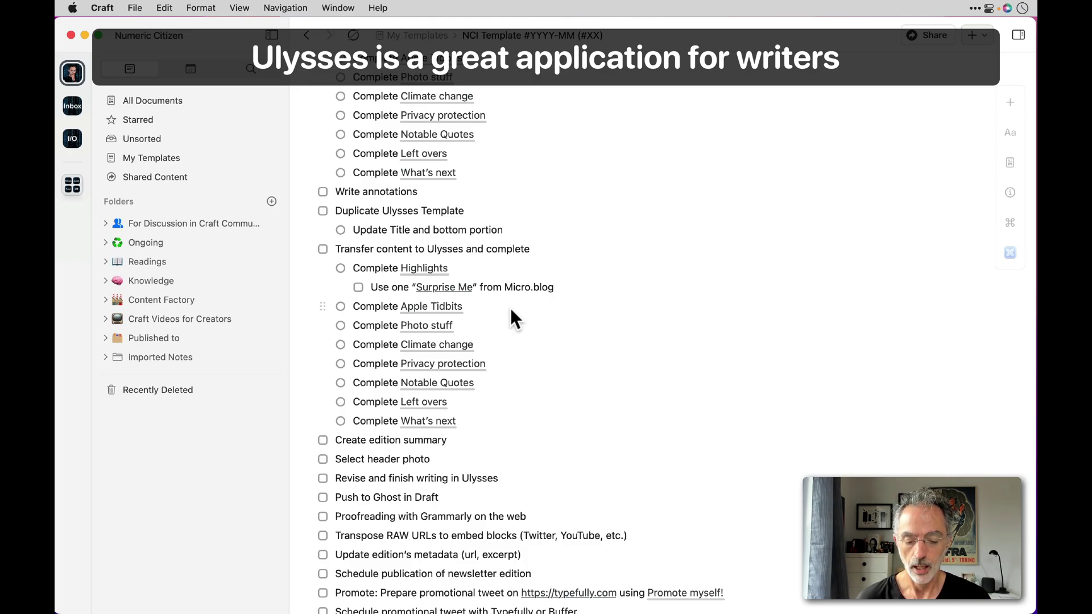
pyautogui.scroll(-3, 509, 310)
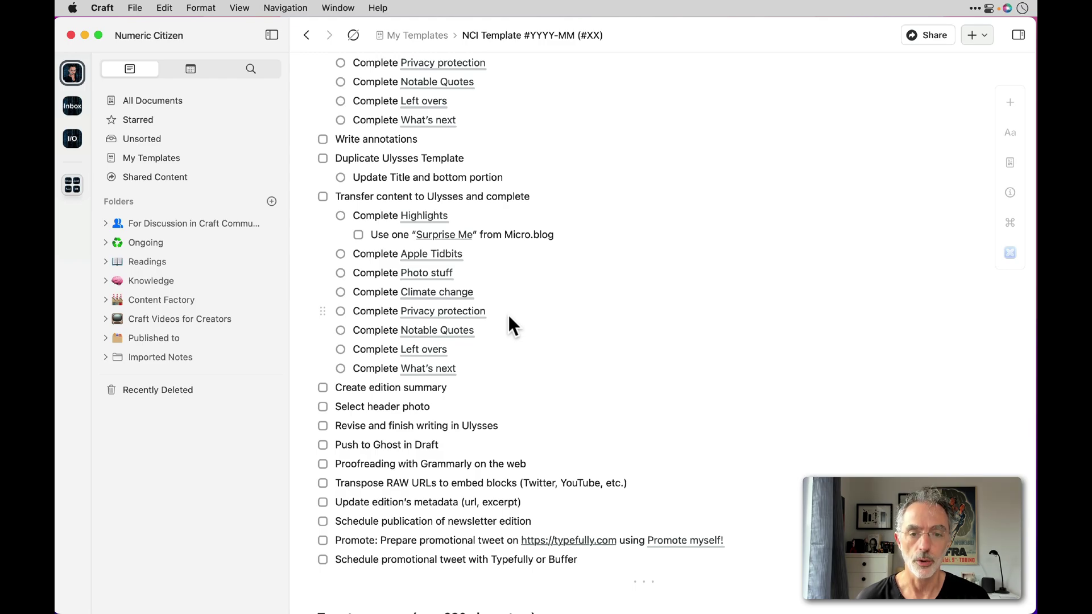
pyautogui.scroll(-5, 510, 319)
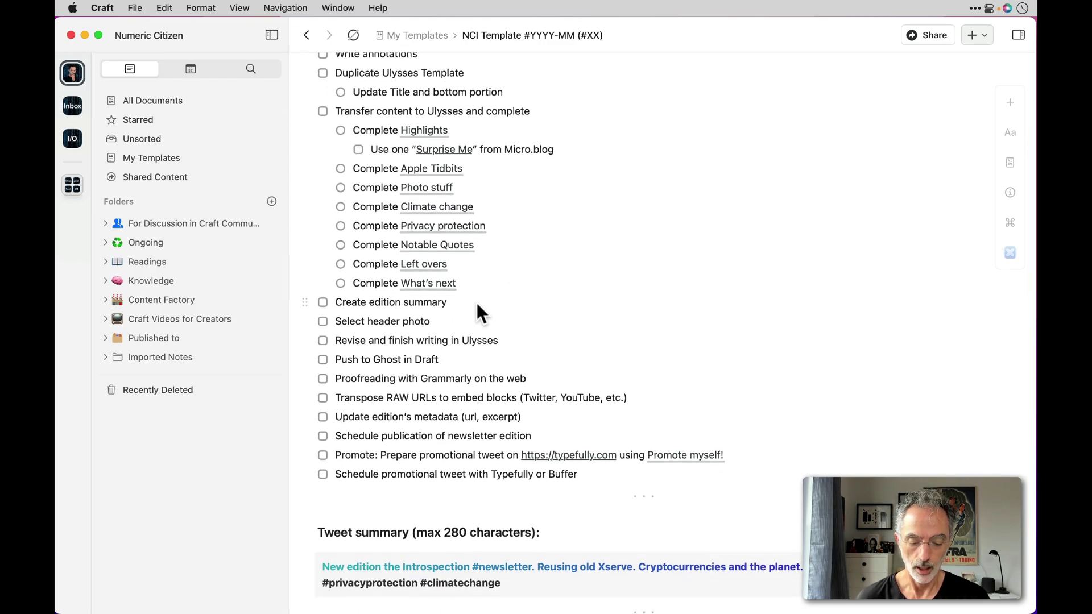
pyautogui.click(431, 304)
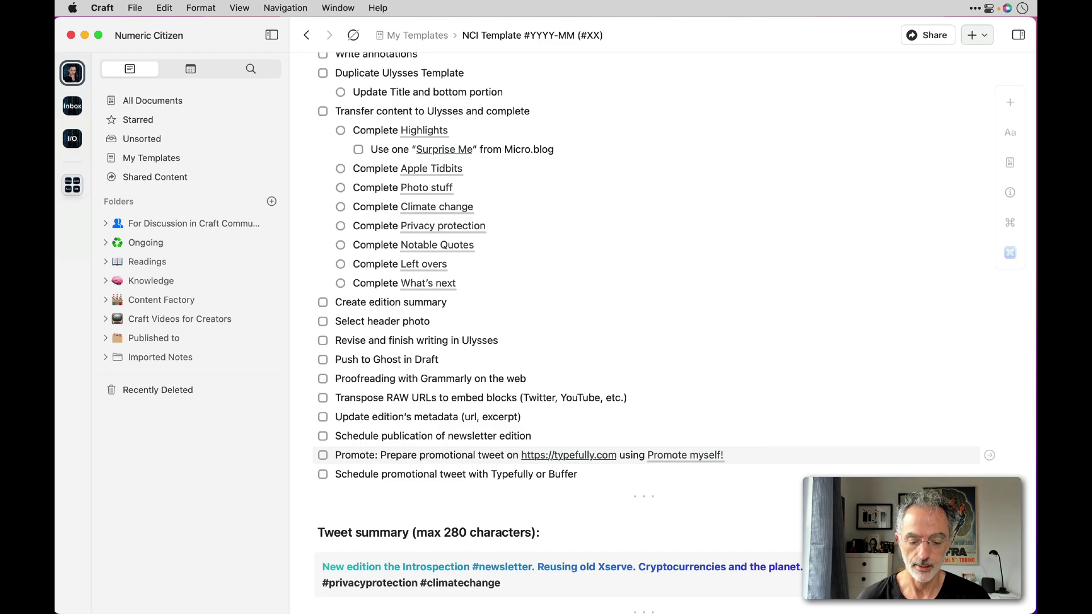
# - Examine the NCI template's tweet summary and its section headers, from Highlights to the Notable Quotes sources
pyautogui.scroll(-5, 518, 324)
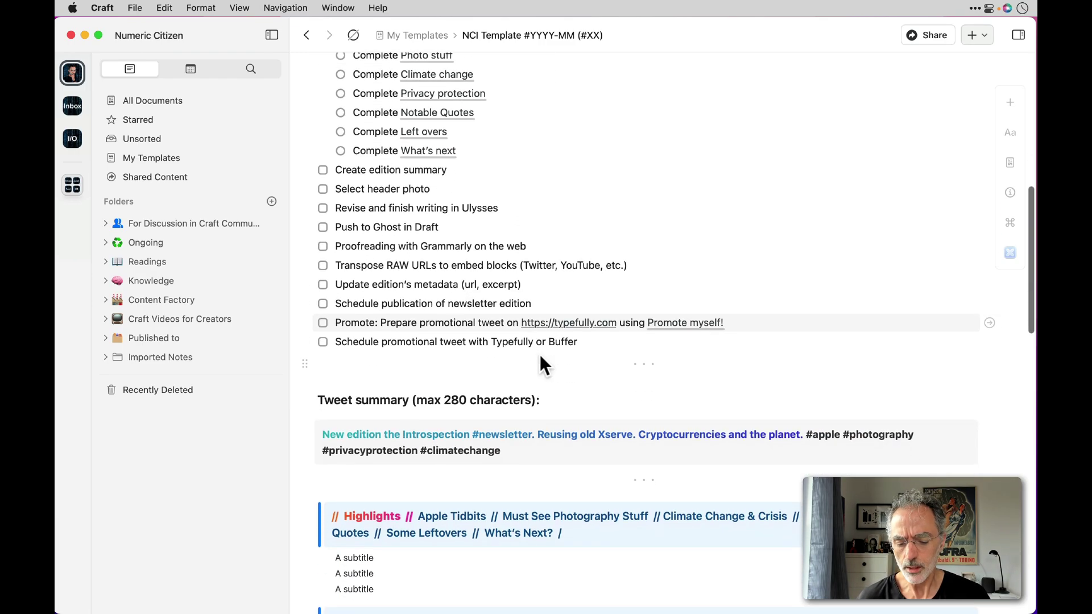
pyautogui.scroll(-7, 537, 355)
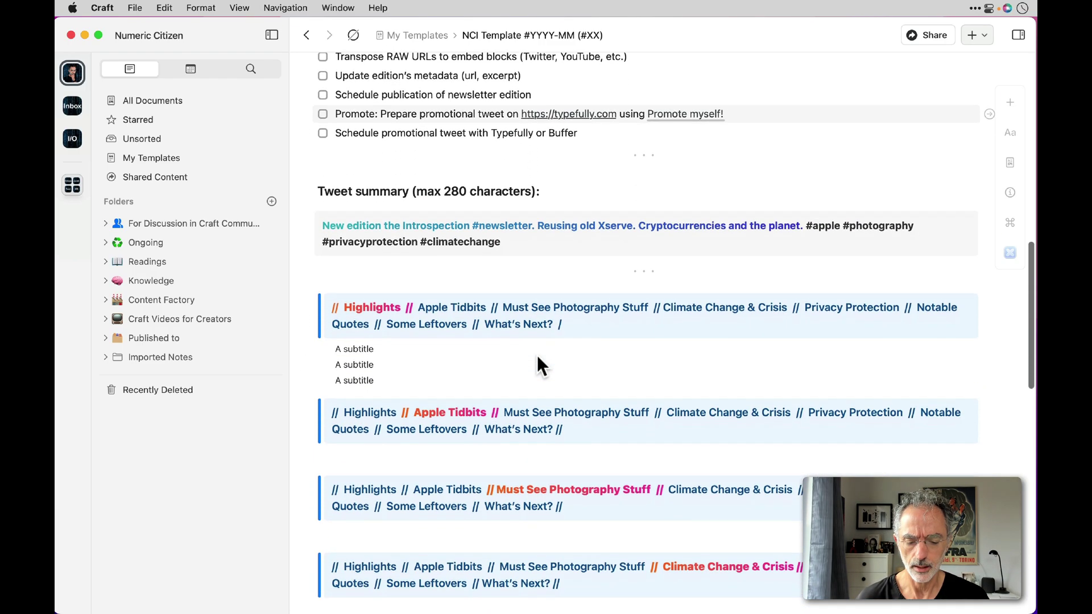
pyautogui.scroll(-6, 537, 361)
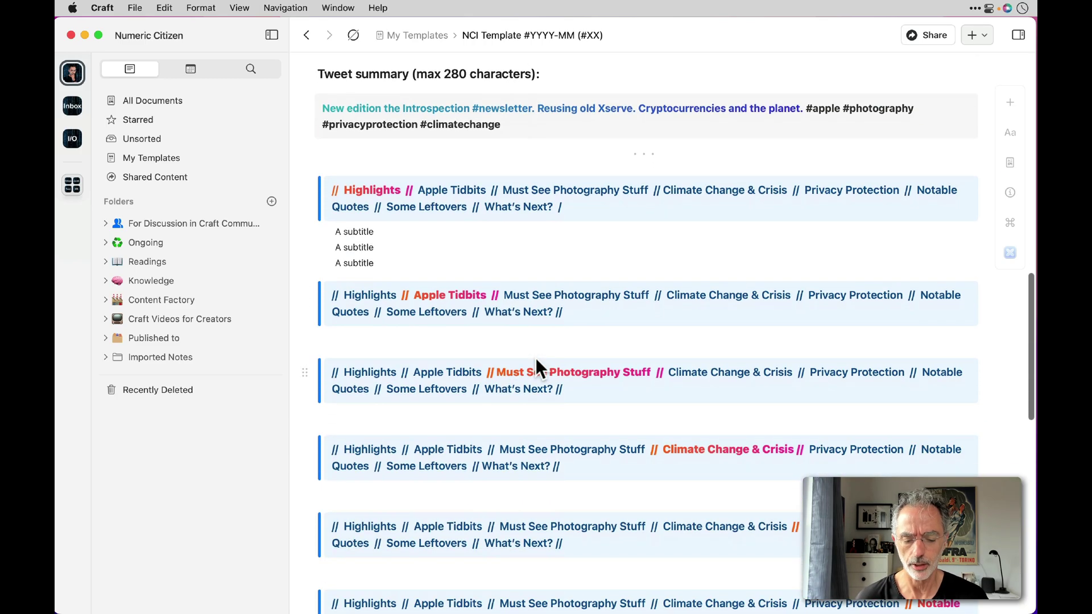
pyautogui.scroll(-2, 536, 367)
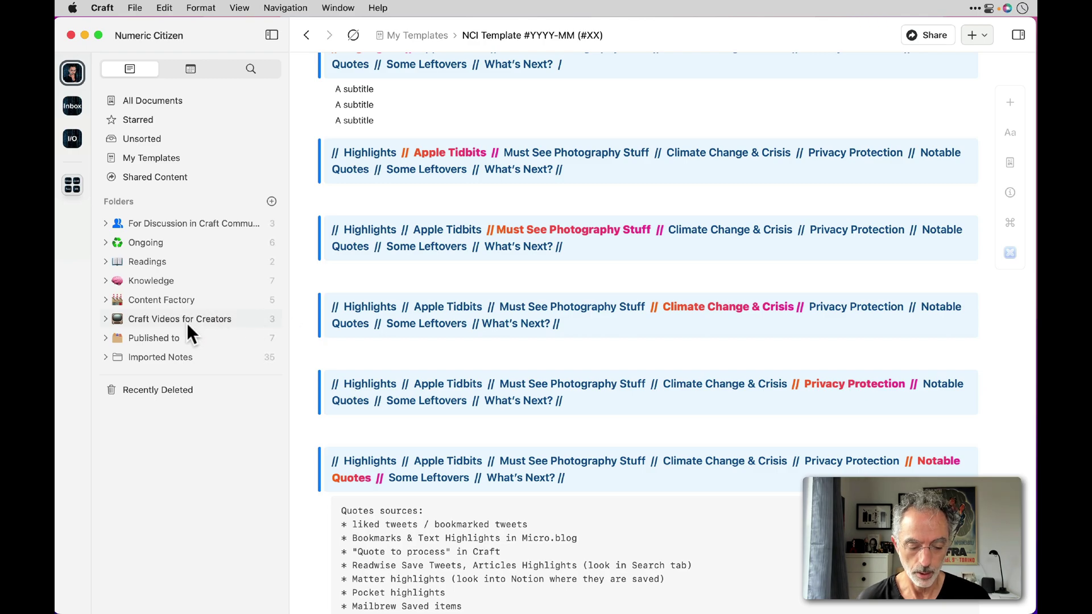
# - Open the NCI #2022-06 (#23) edition from the my NCI Newsletter folder under Published to
pyautogui.click(107, 339)
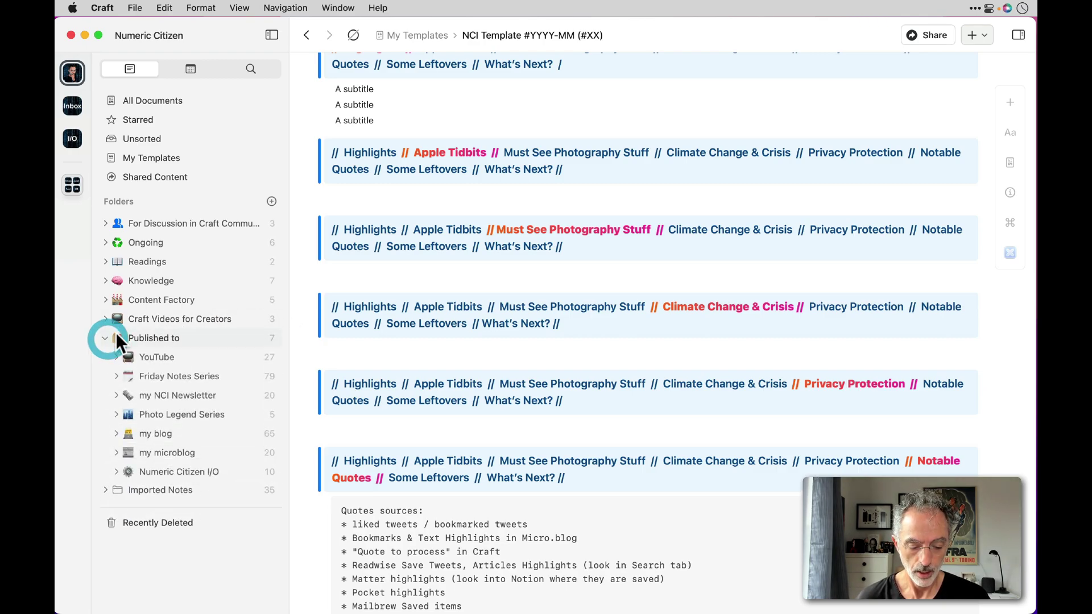
pyautogui.click(174, 397)
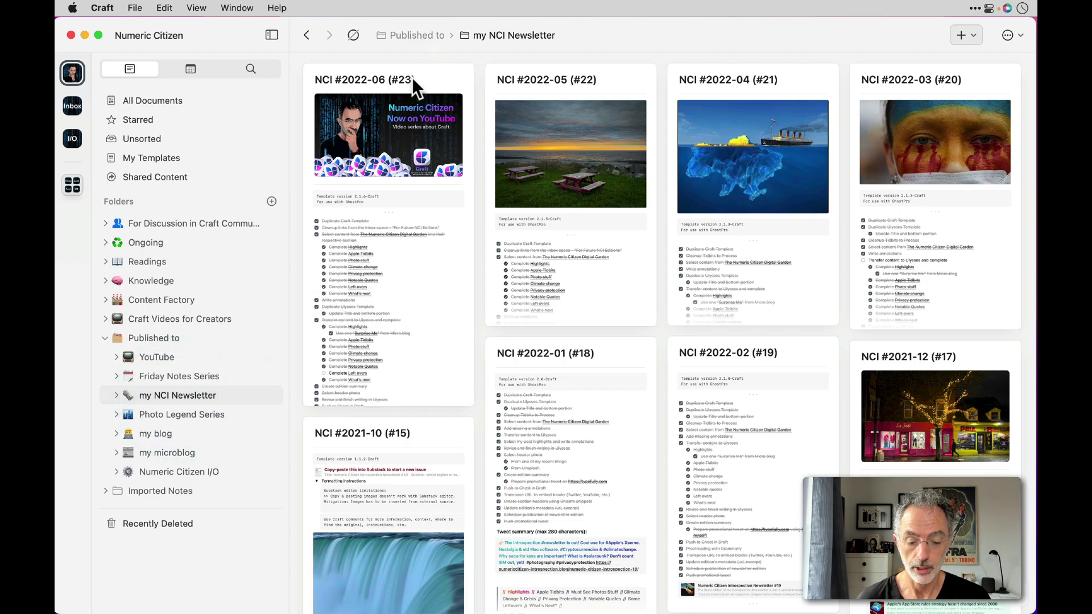
pyautogui.click(412, 78)
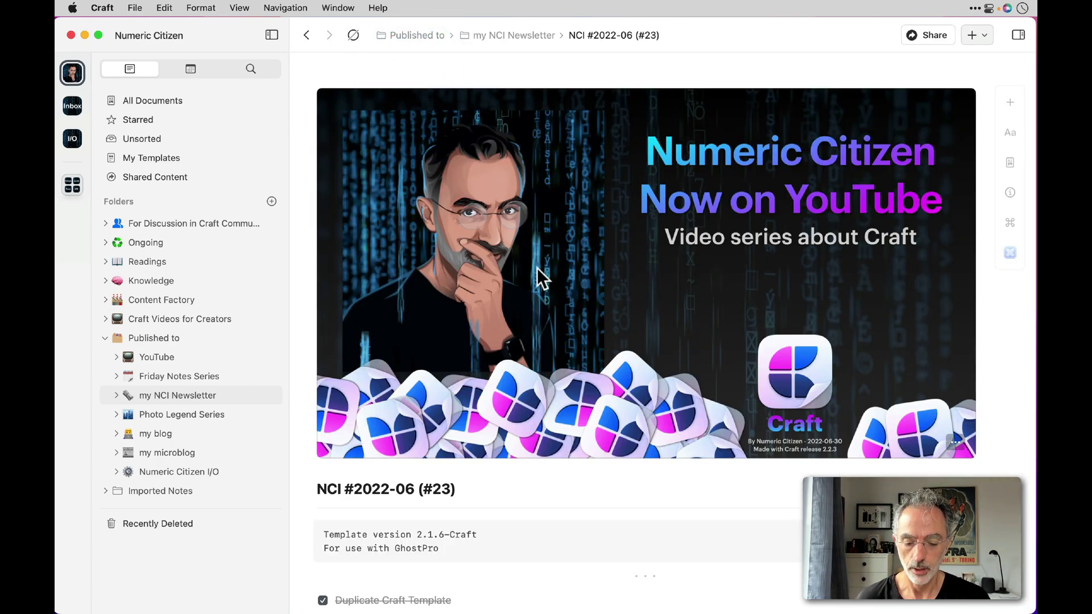
# - Review the #23 edition's checklist, tweet summary, Highlights and Apple Tidbits sections to see how the template is filled in
pyautogui.scroll(-5, 538, 269)
pyautogui.scroll(-15, 539, 272)
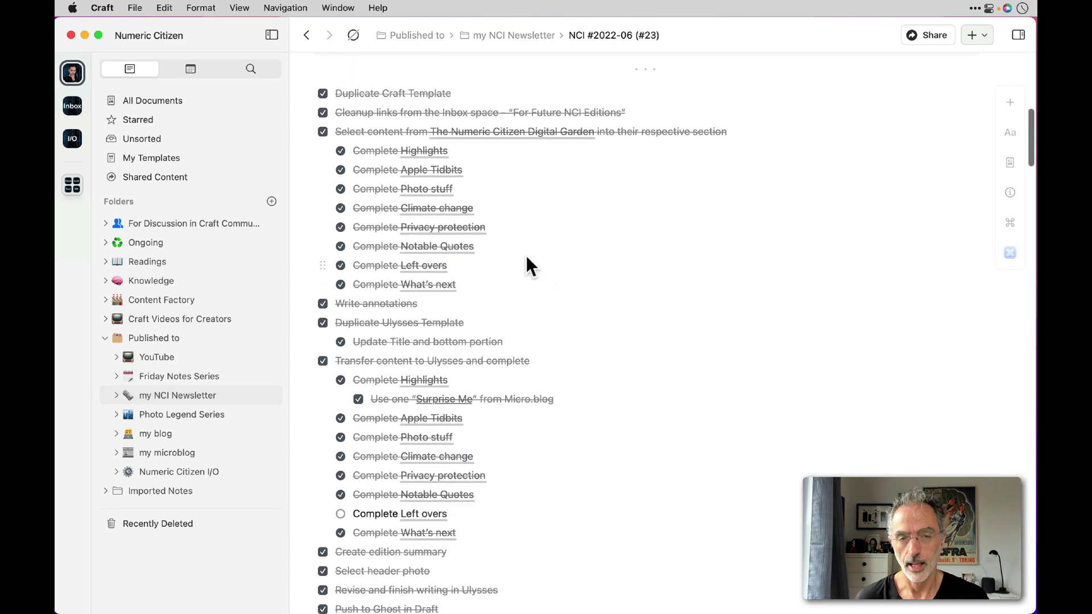
pyautogui.scroll(-20, 530, 259)
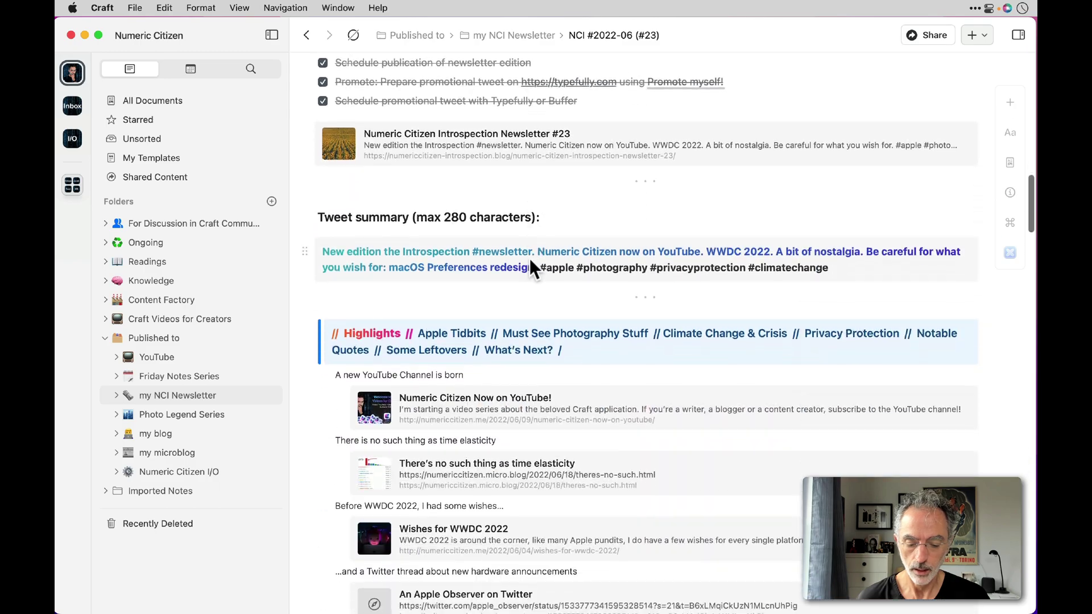
pyautogui.scroll(-5, 530, 258)
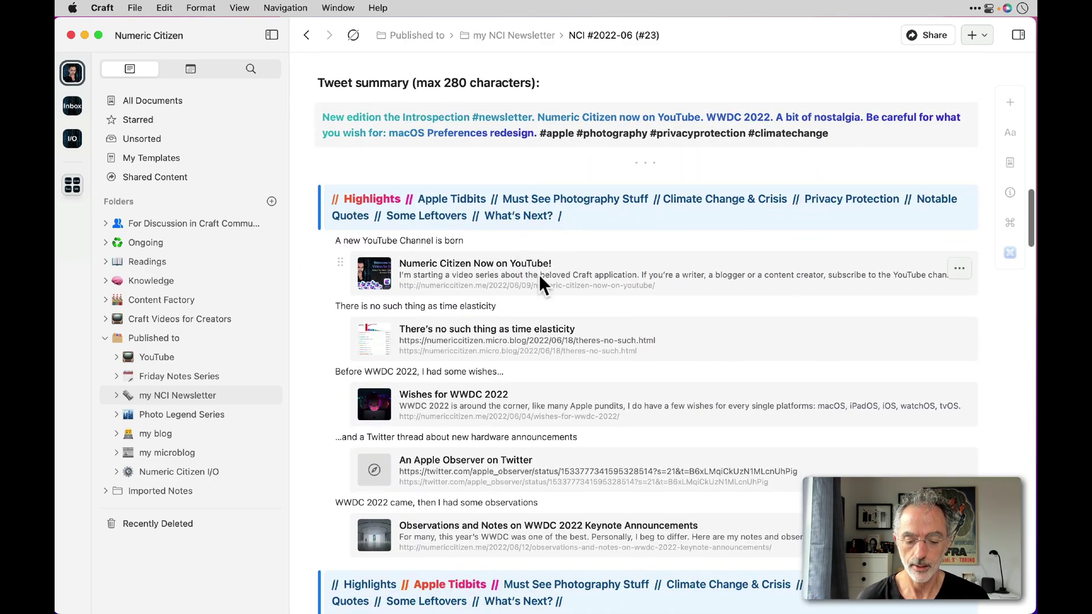
pyautogui.scroll(-2, 541, 272)
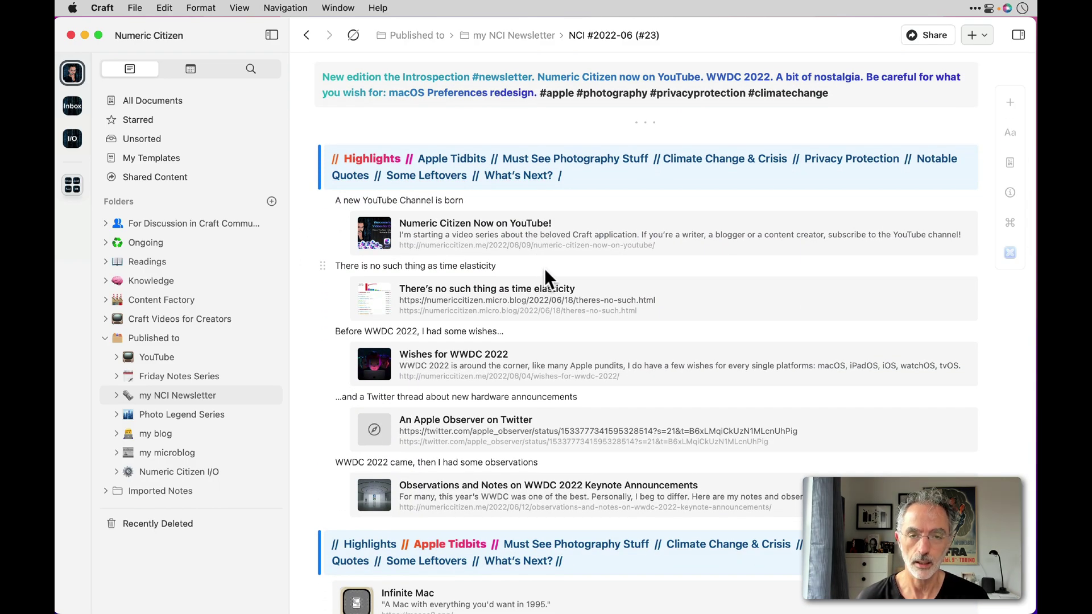
pyautogui.scroll(-4, 545, 277)
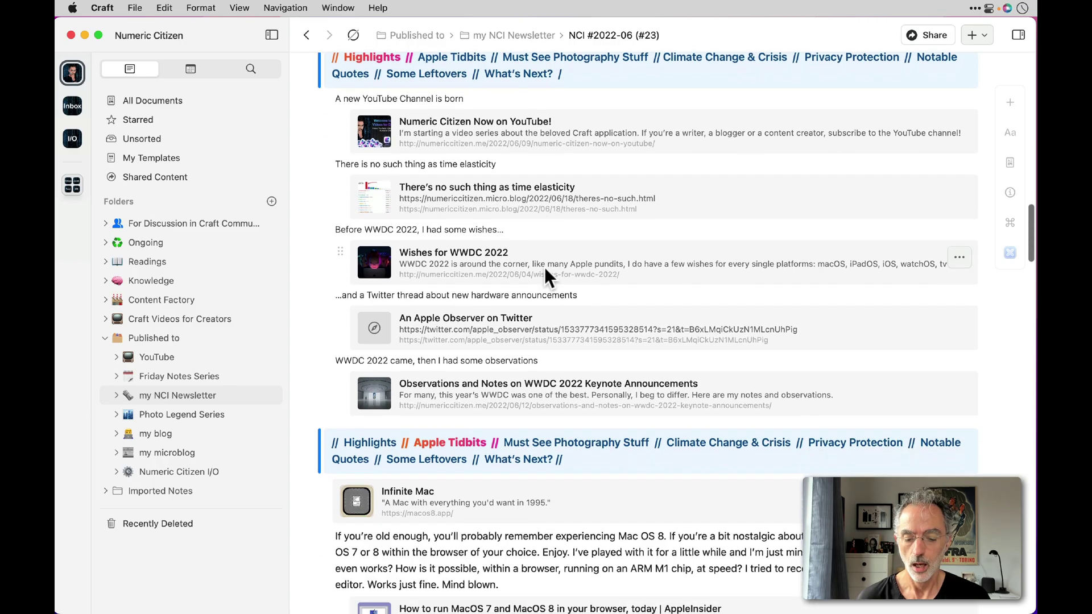
pyautogui.scroll(-10, 545, 271)
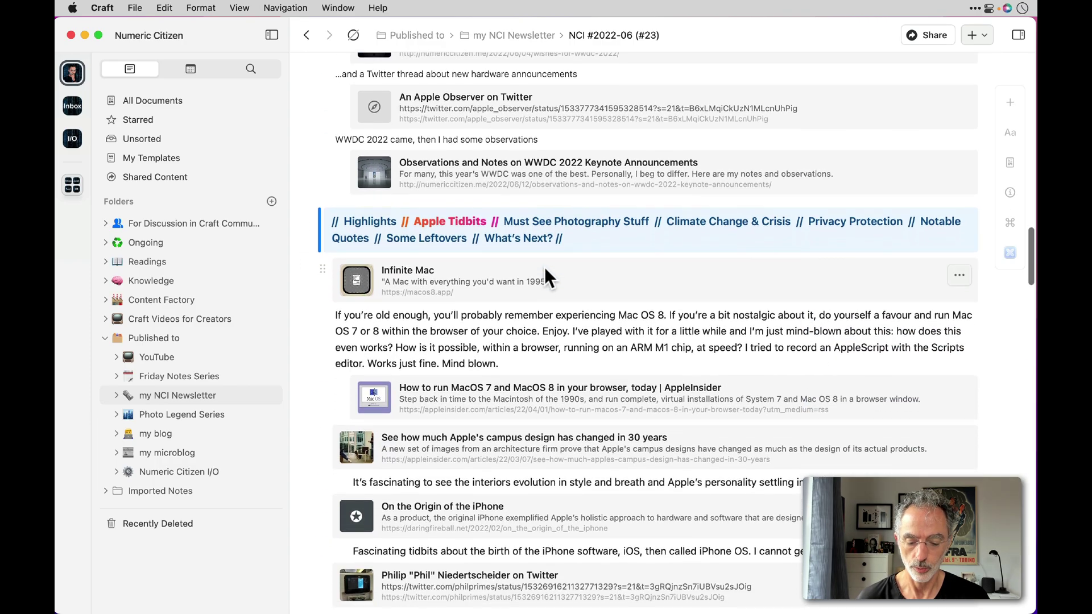
pyautogui.scroll(-3, 545, 274)
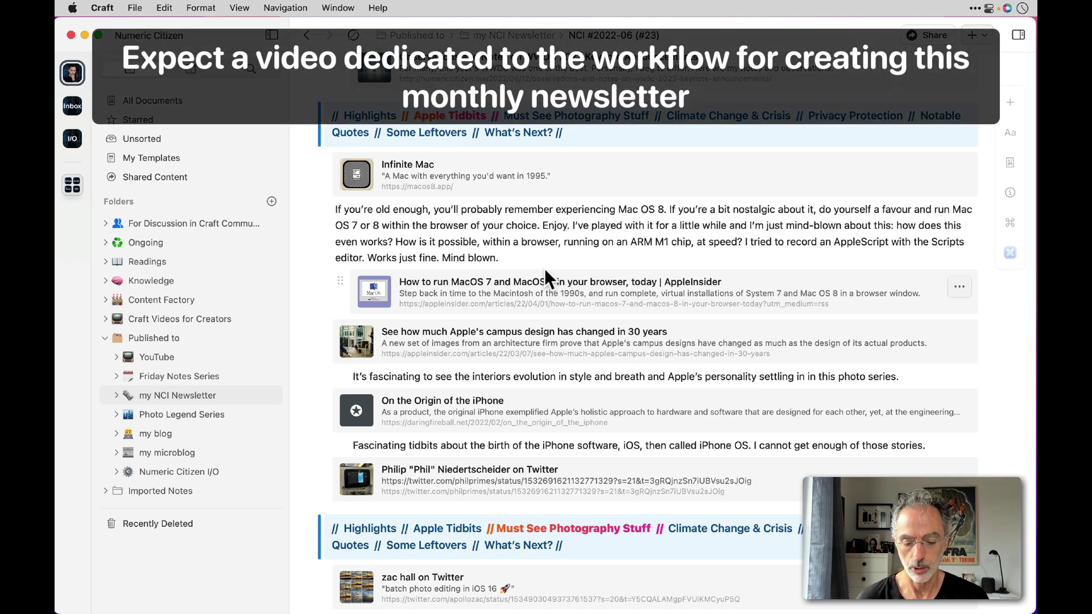
# - Read through the #23 edition's remaining sections, from Must See Photography Stuff to the closing text
pyautogui.scroll(-8, 544, 269)
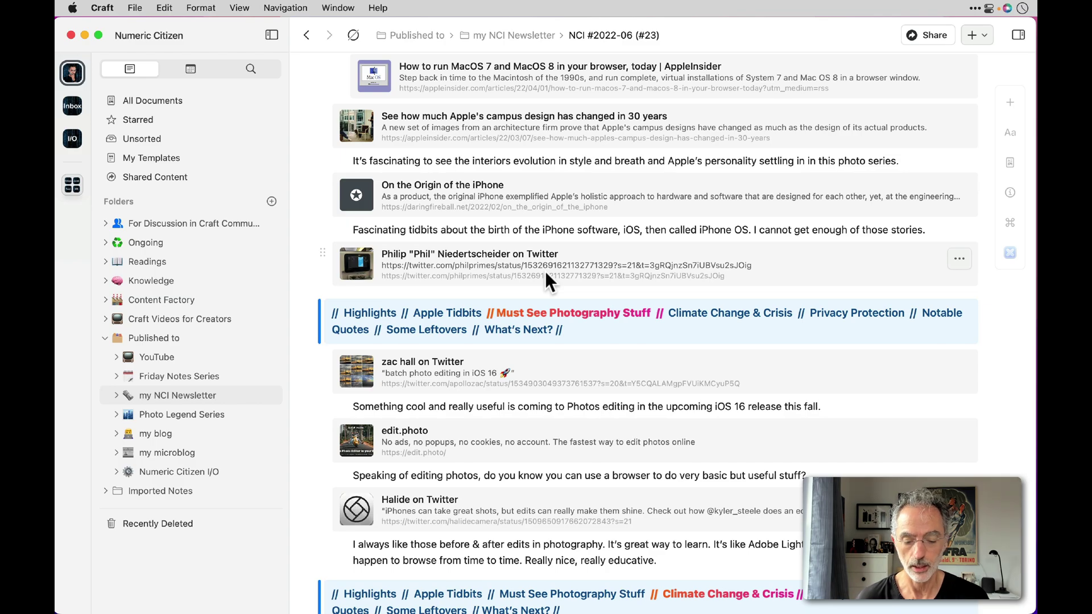
pyautogui.scroll(-6, 546, 271)
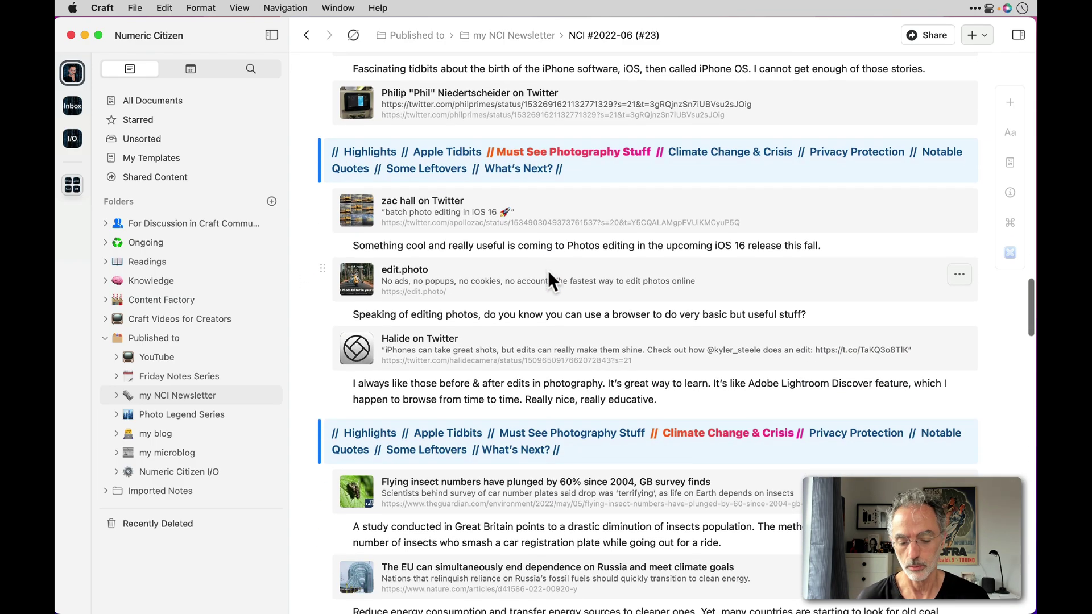
pyautogui.scroll(-12, 548, 270)
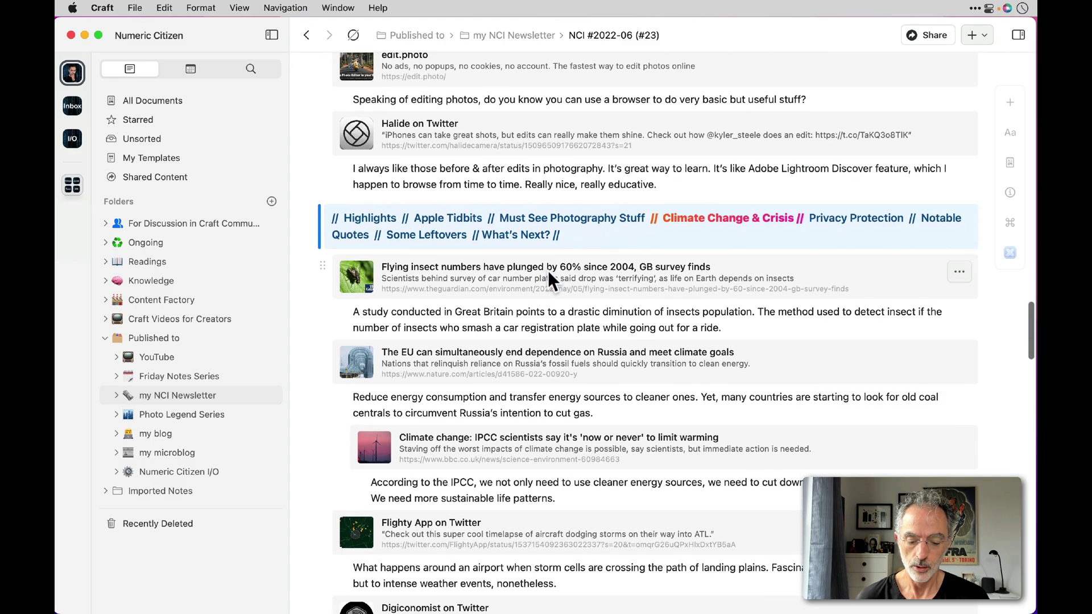
pyautogui.scroll(-12, 548, 271)
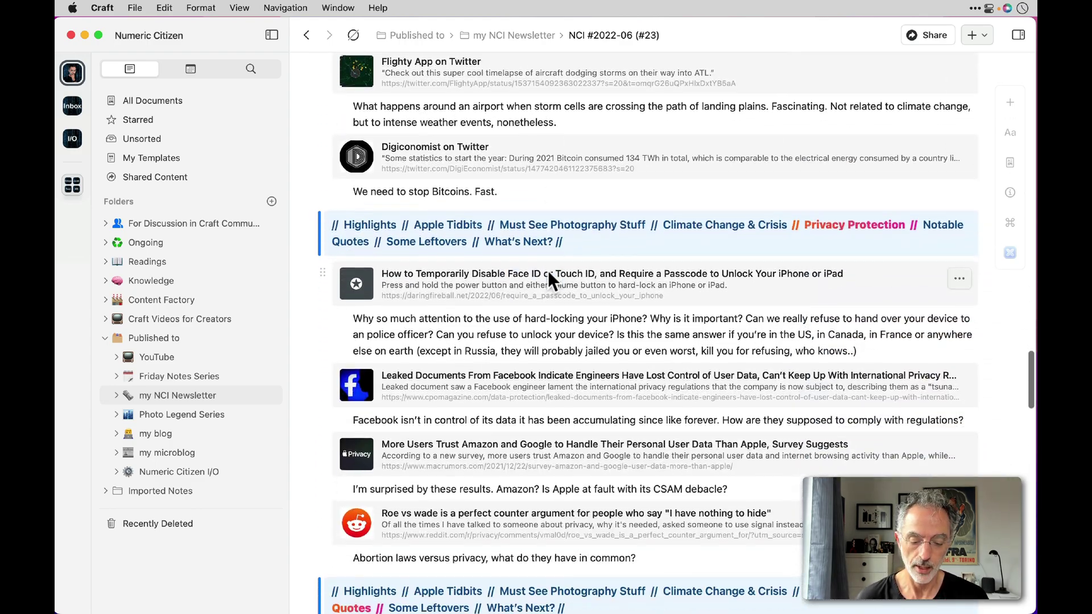
pyautogui.scroll(-9, 548, 271)
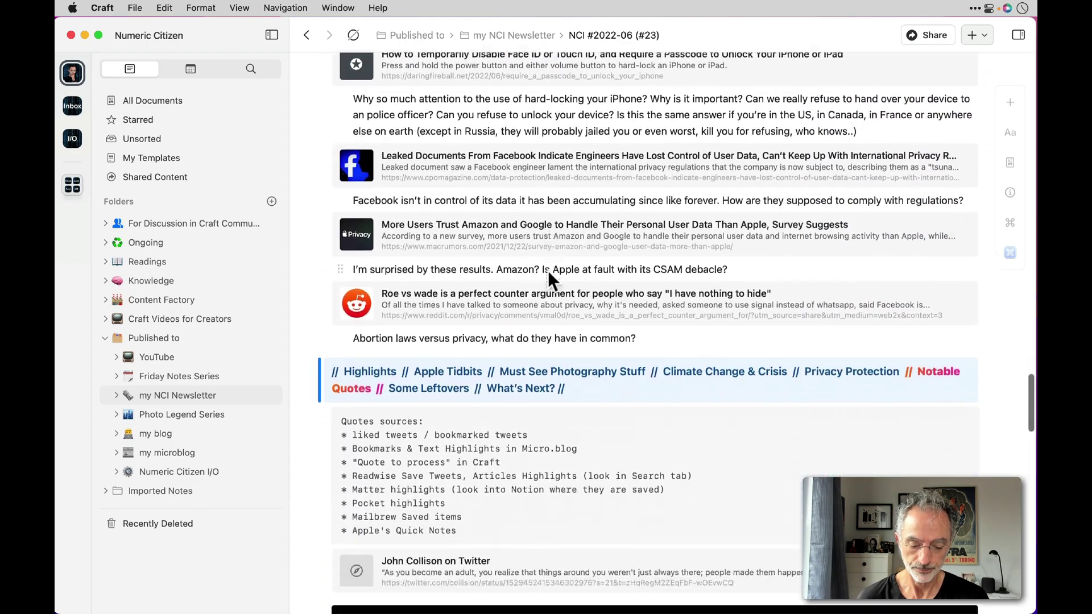
pyautogui.scroll(-20, 549, 271)
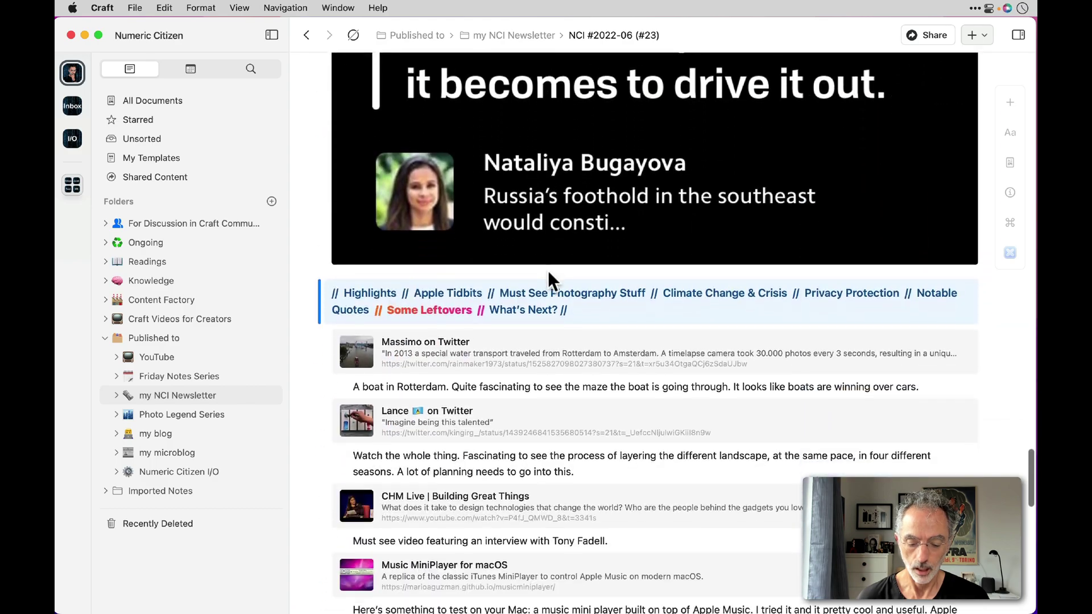
pyautogui.scroll(-20, 548, 270)
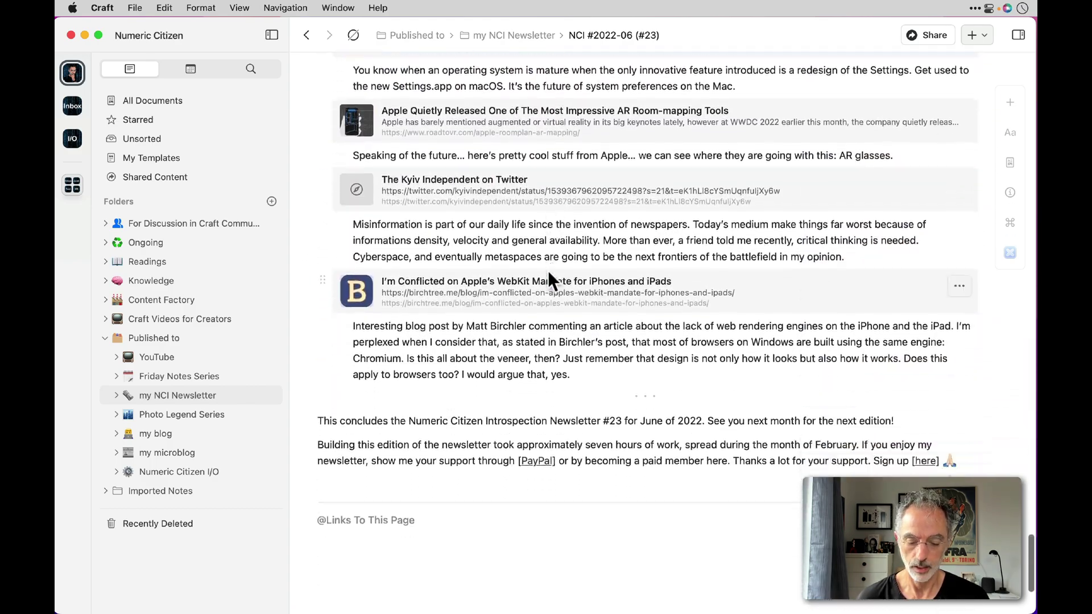
pyautogui.click(481, 371)
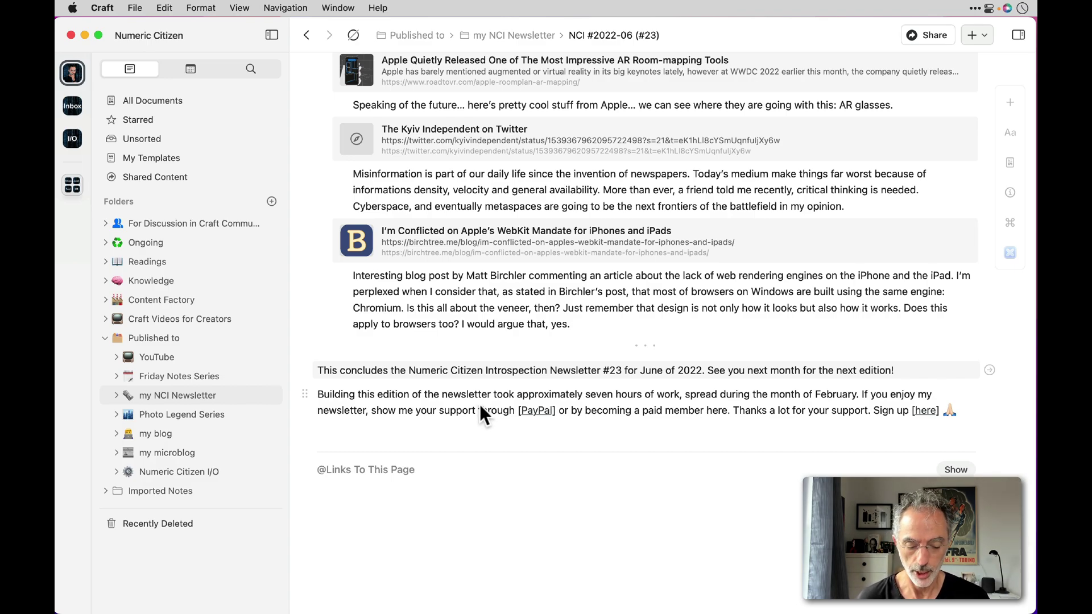
# - Collapse the Published to folder and go back up to the #23 edition's What's Next section
pyautogui.click(103, 338)
pyautogui.scroll(2, 840, 329)
pyautogui.scroll(20, 840, 328)
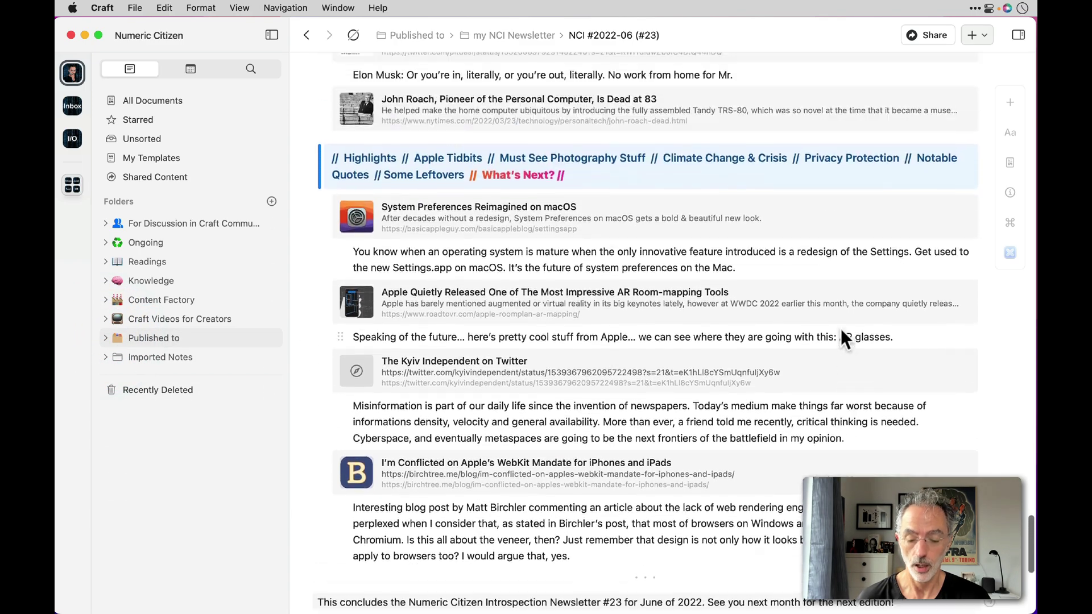
pyautogui.scroll(2, 847, 340)
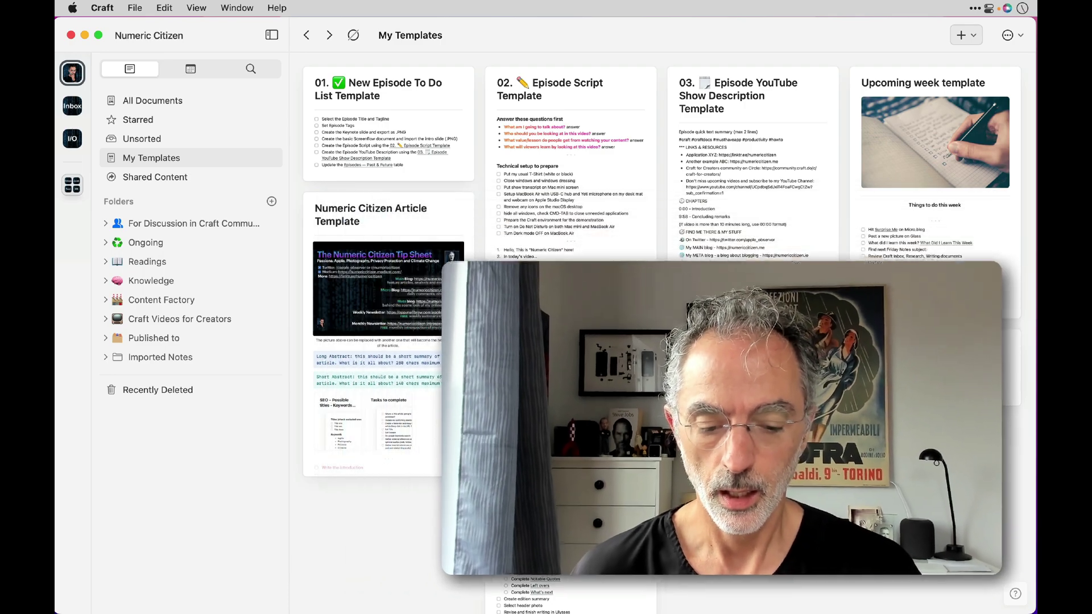
# - Open the Numeric Citizen Article Template from My Templates for editing
pyautogui.click(439, 217)
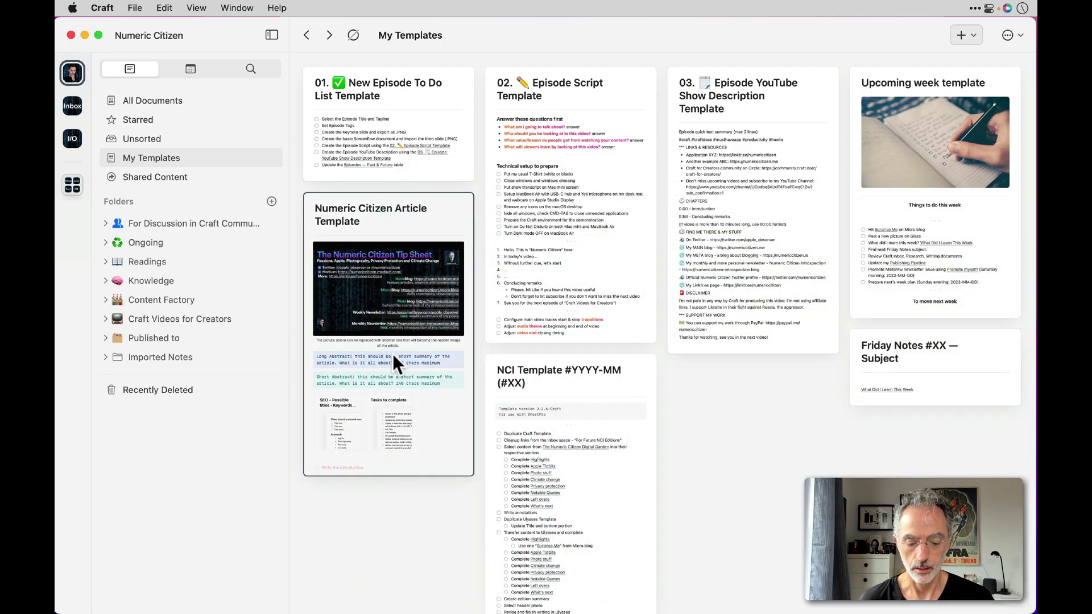
pyautogui.click(410, 224)
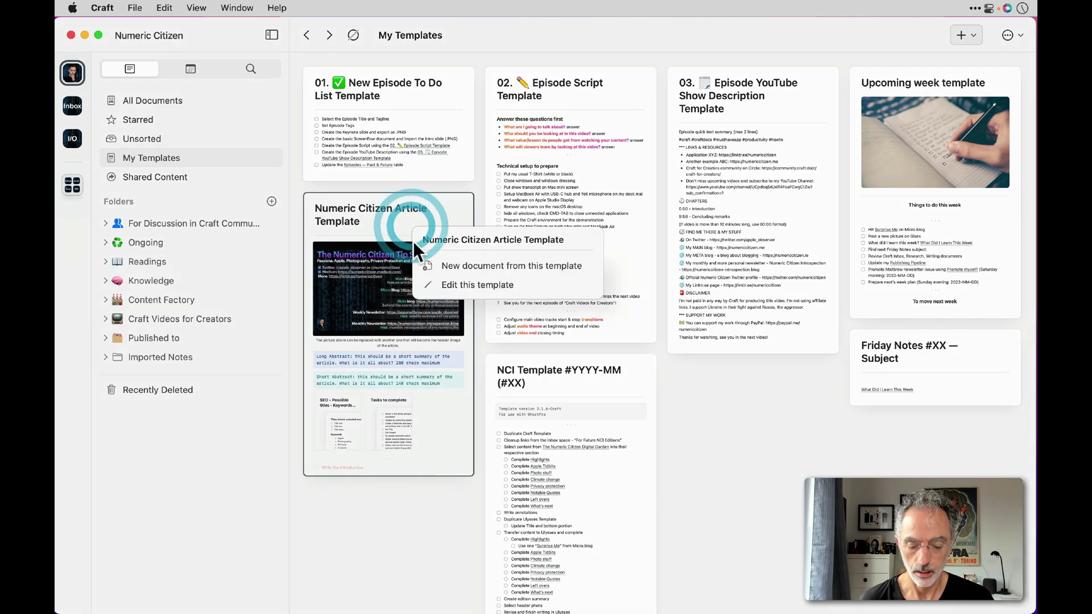
pyautogui.click(455, 288)
# - Examine the article template's Tip Sheet header picture, its replacement caption and the long and short abstract placeholders
pyautogui.scroll(-2, 455, 291)
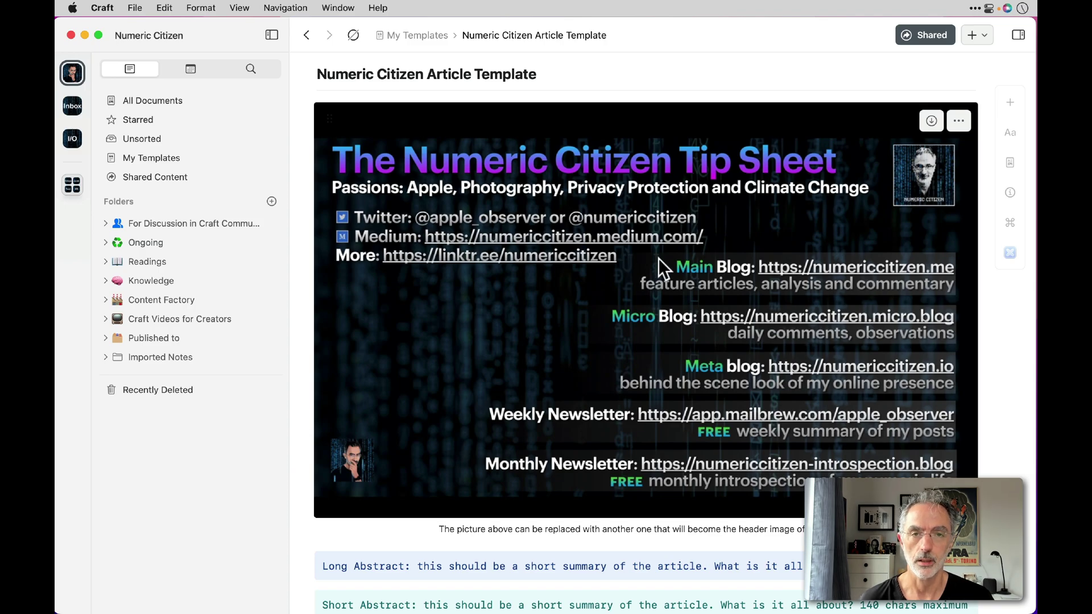
pyautogui.scroll(-2, 658, 259)
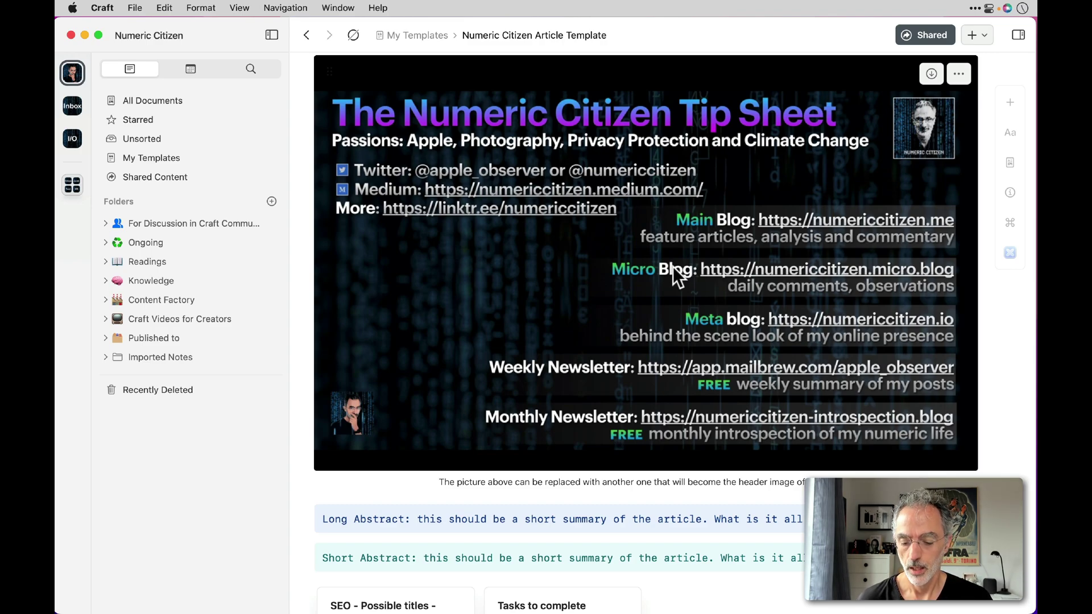
pyautogui.scroll(2, 673, 266)
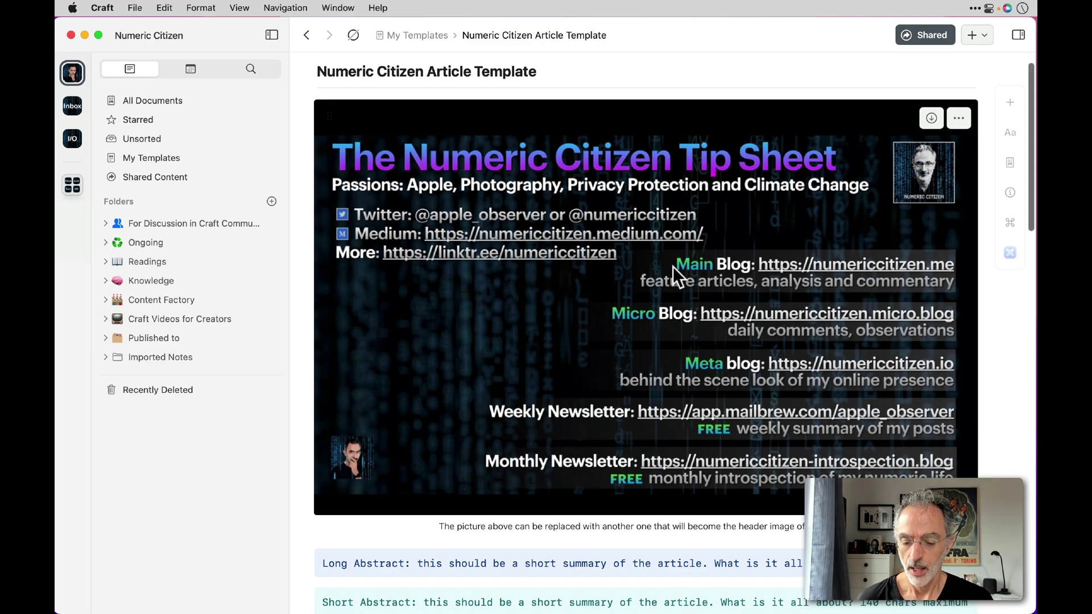
pyautogui.scroll(-3, 673, 266)
pyautogui.scroll(2, 673, 266)
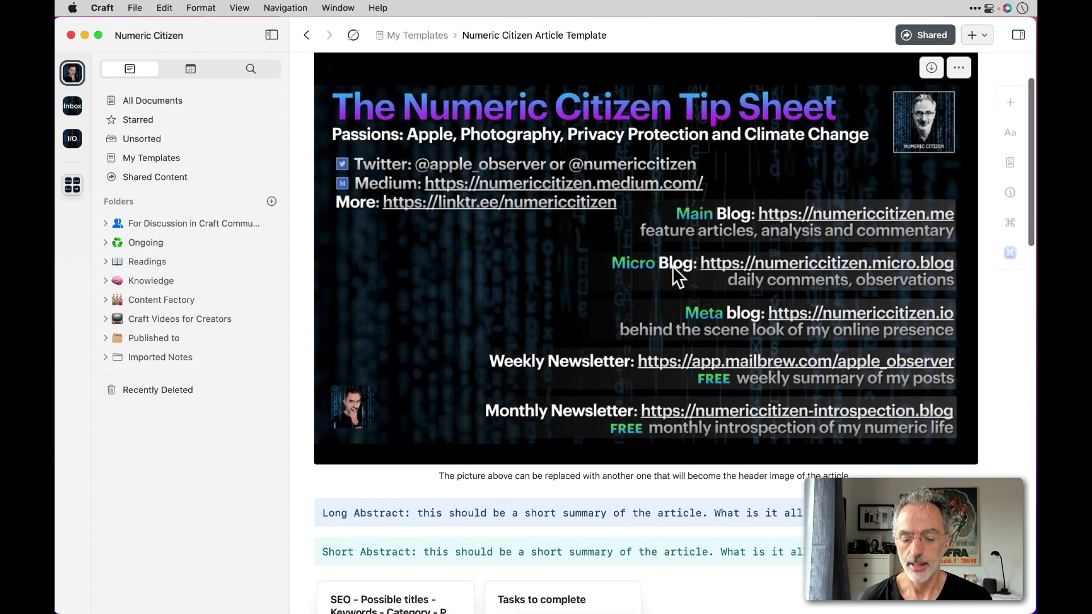
# - Open the SEO - Possible titles - Keywords card located beneath the article template's abstract placeholders
pyautogui.scroll(1, 673, 266)
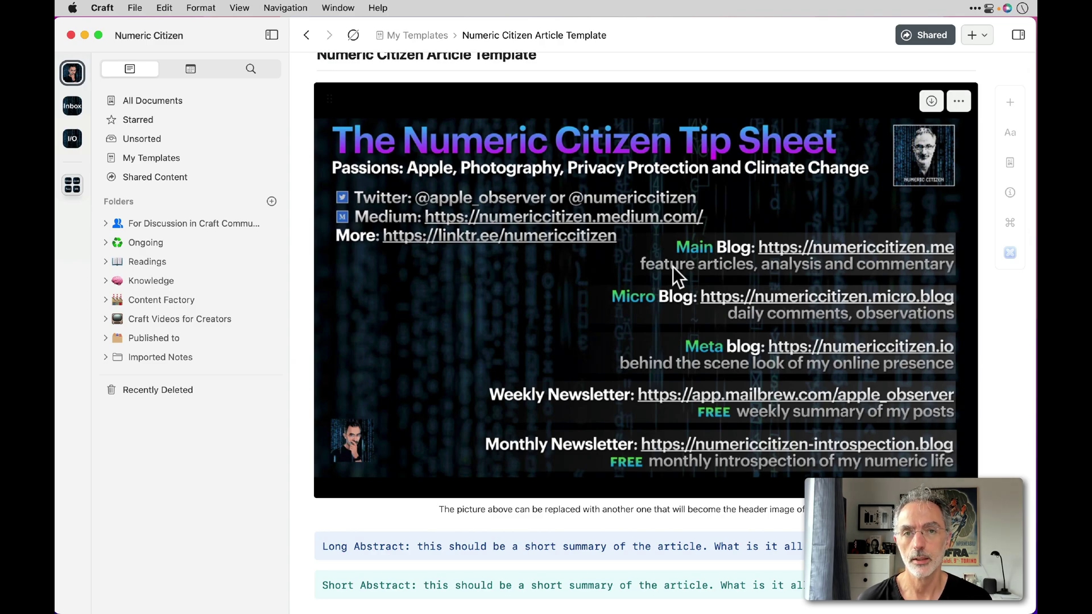
pyautogui.scroll(-5, 674, 267)
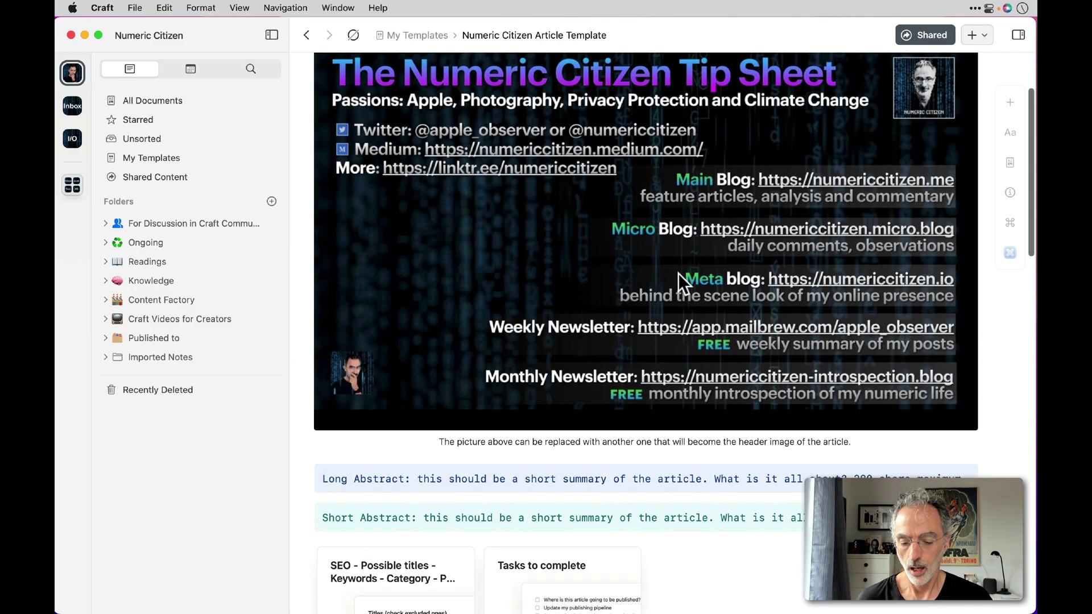
pyautogui.scroll(-6, 678, 275)
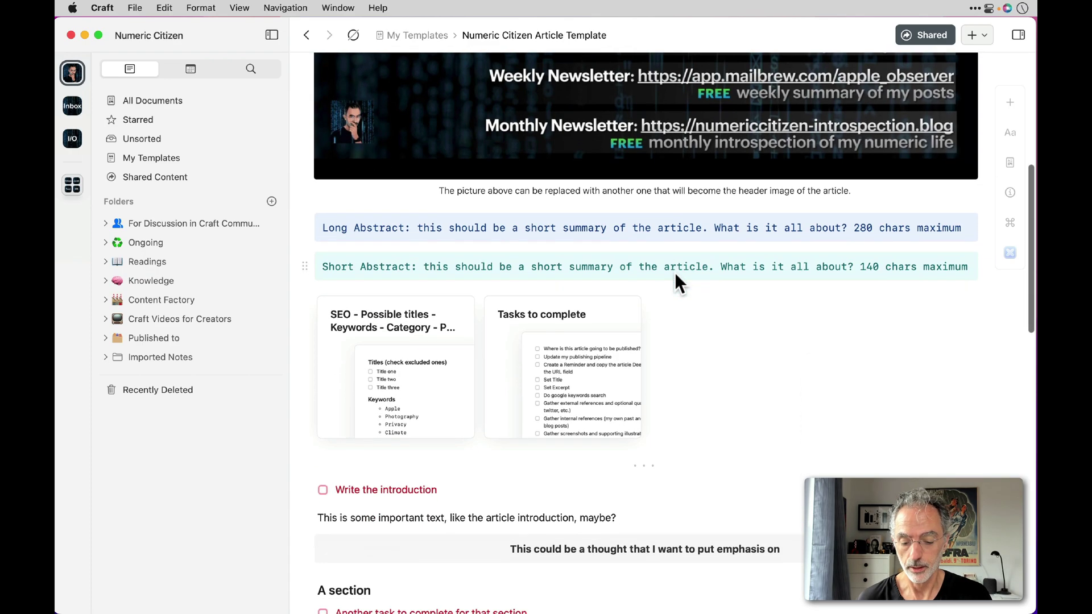
pyautogui.scroll(-1, 681, 273)
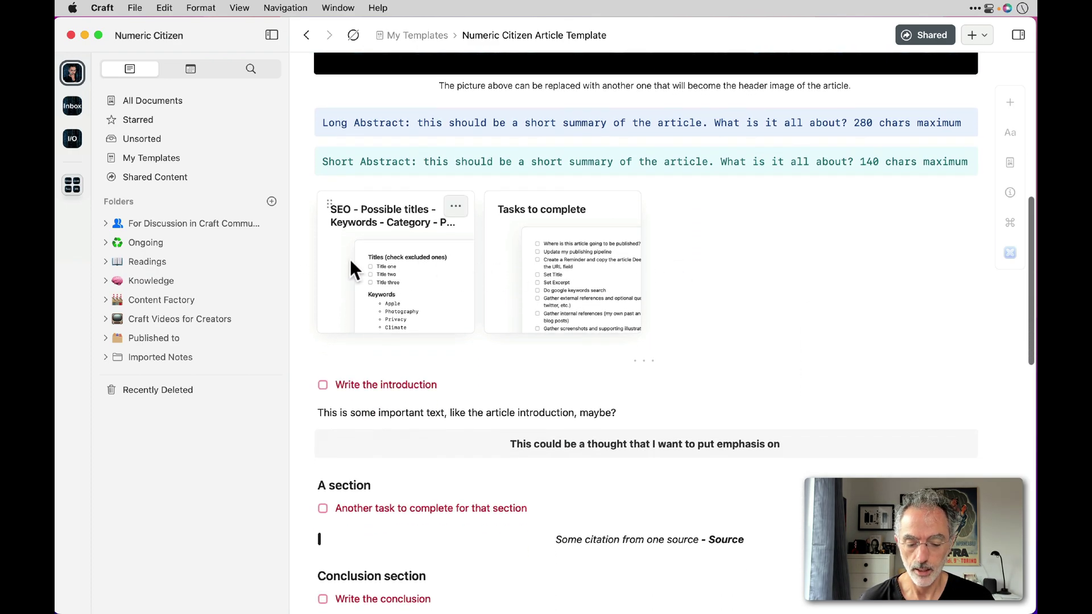
pyautogui.click(398, 226)
pyautogui.click(567, 217)
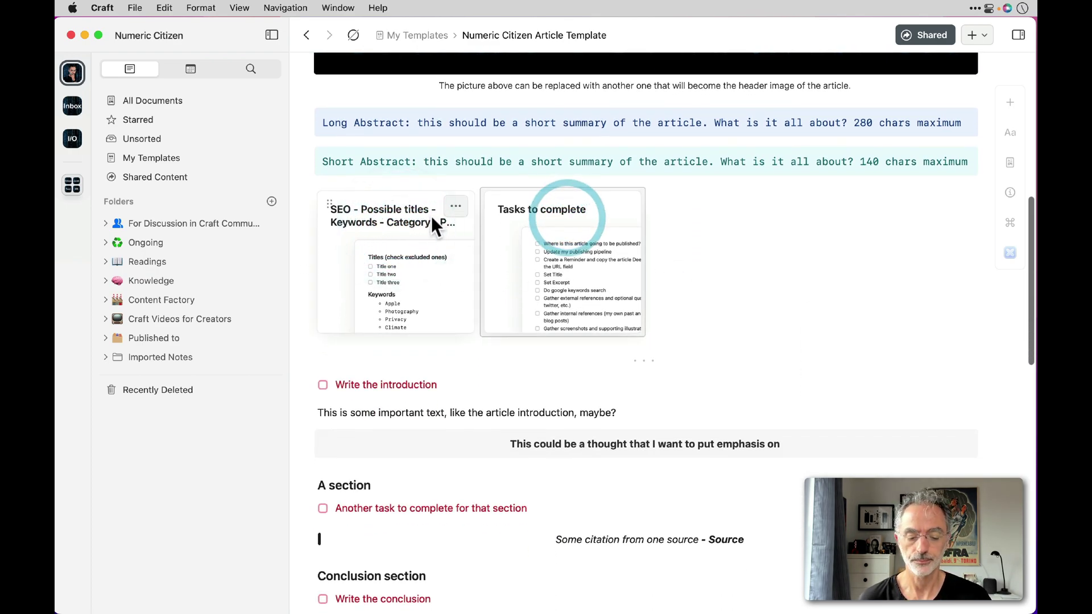
pyautogui.click(395, 215)
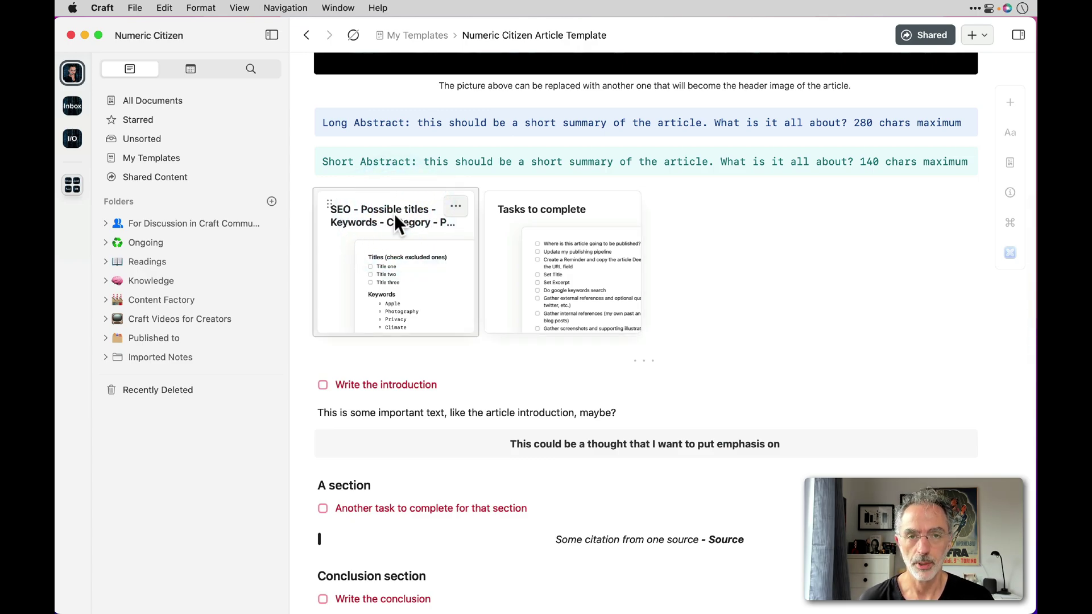
pyautogui.click(394, 216)
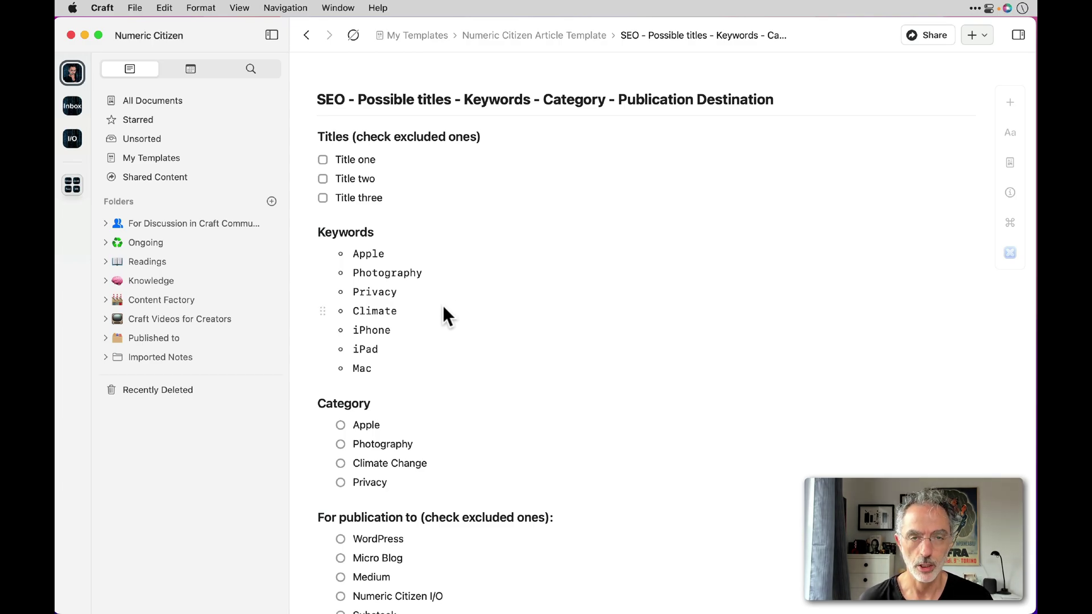
# - Review the SEO page's titles, keywords, categories and publication destinations, and return to the Numeric Citizen Article Template
pyautogui.scroll(-5, 443, 307)
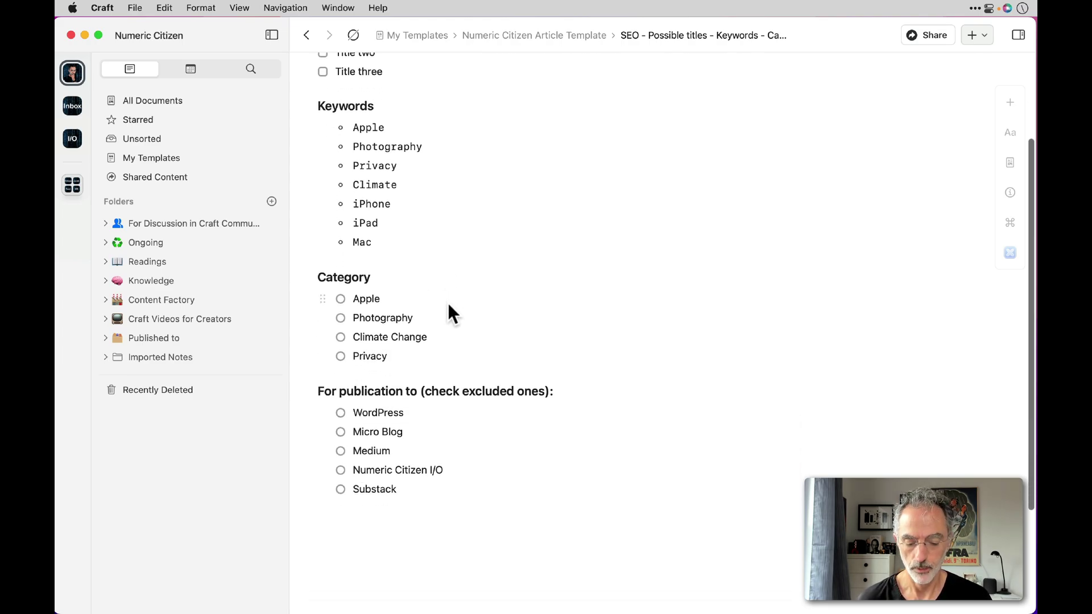
pyautogui.scroll(-3, 463, 355)
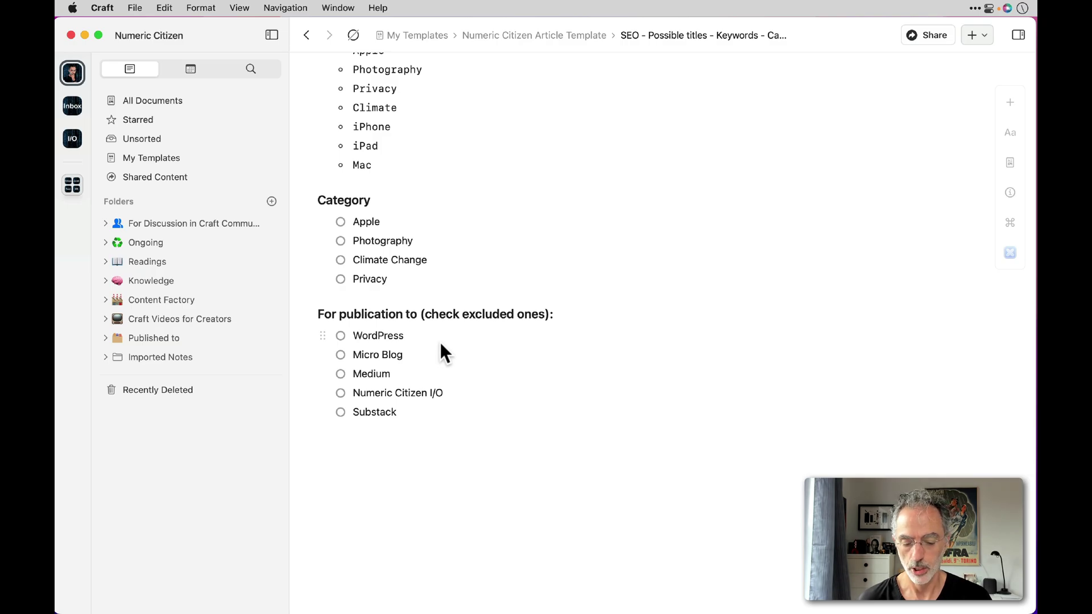
pyautogui.scroll(5, 439, 343)
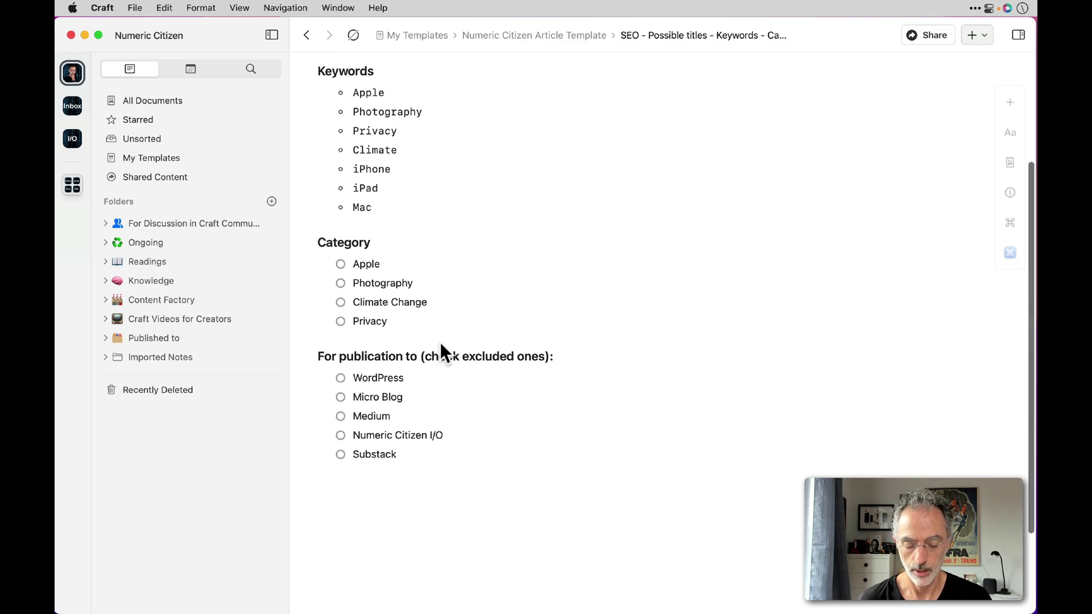
pyautogui.click(554, 35)
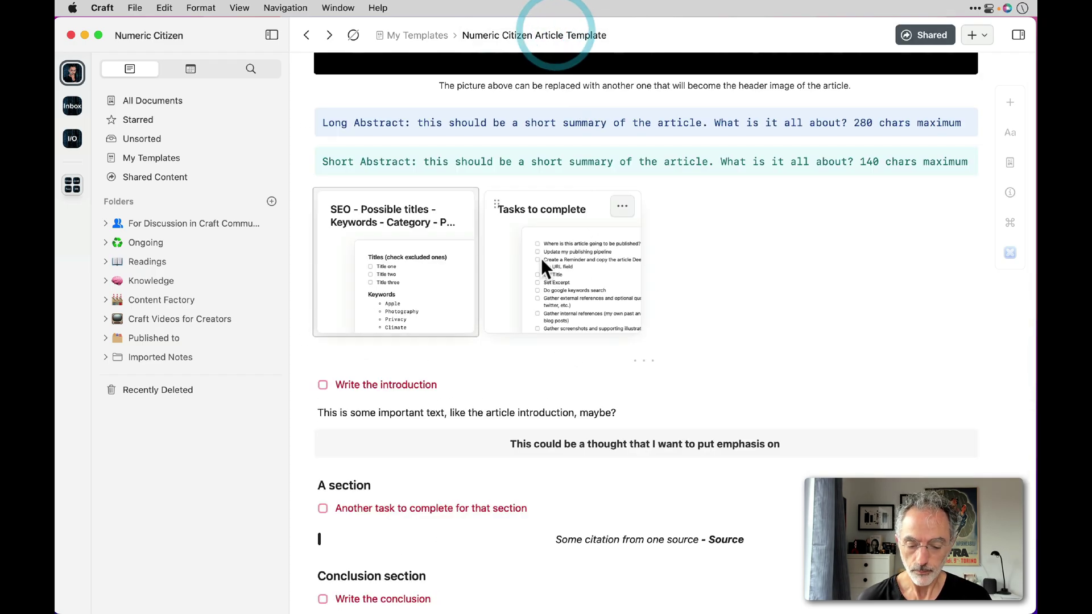
# - Open the Tasks to complete card, read through its checklist and return to the article template
pyautogui.click(549, 213)
pyautogui.scroll(-3, 544, 229)
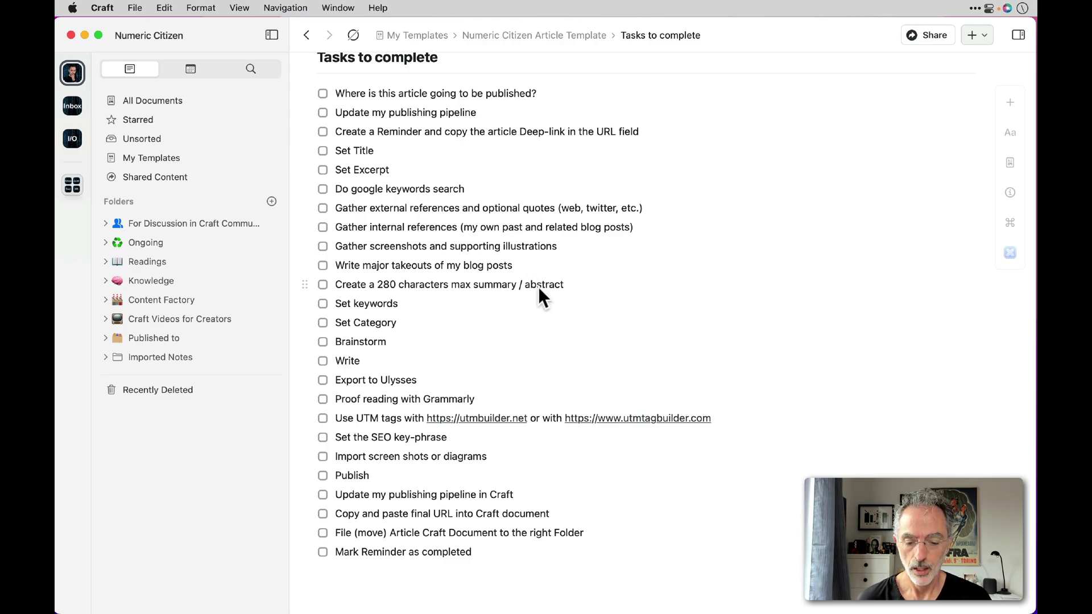
pyautogui.click(556, 37)
# - Examine the article template's placeholders from Write the introduction to the closing block about the devices and apps used for writing
pyautogui.scroll(-3, 574, 304)
pyautogui.click(537, 219)
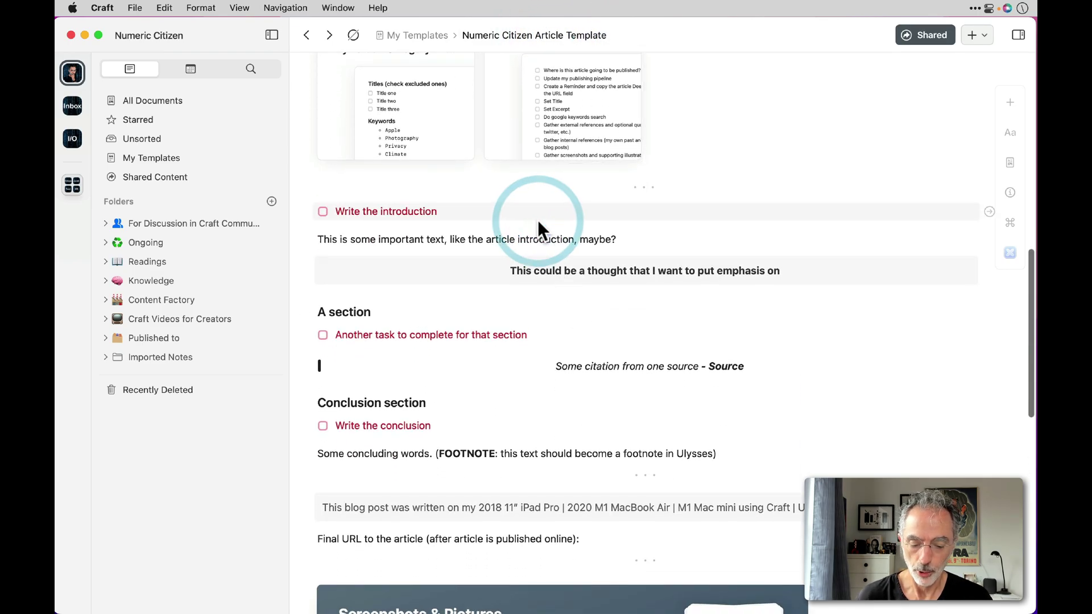
pyautogui.hotkey('shift', 'Down')
pyautogui.hotkey('shift', 'Down')
pyautogui.hotkey('shift', 'Down')
pyautogui.hotkey('shift', 'Down')
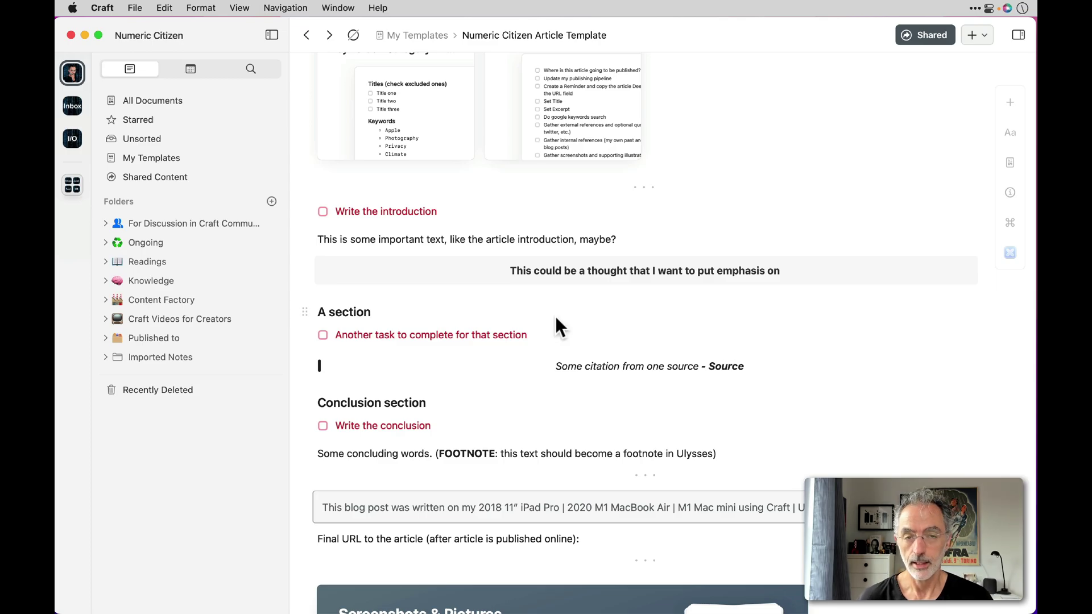
# - Open the Screenshots & Pictures card near the template's end, view its sample image and return to the article template
pyautogui.scroll(-10, 555, 317)
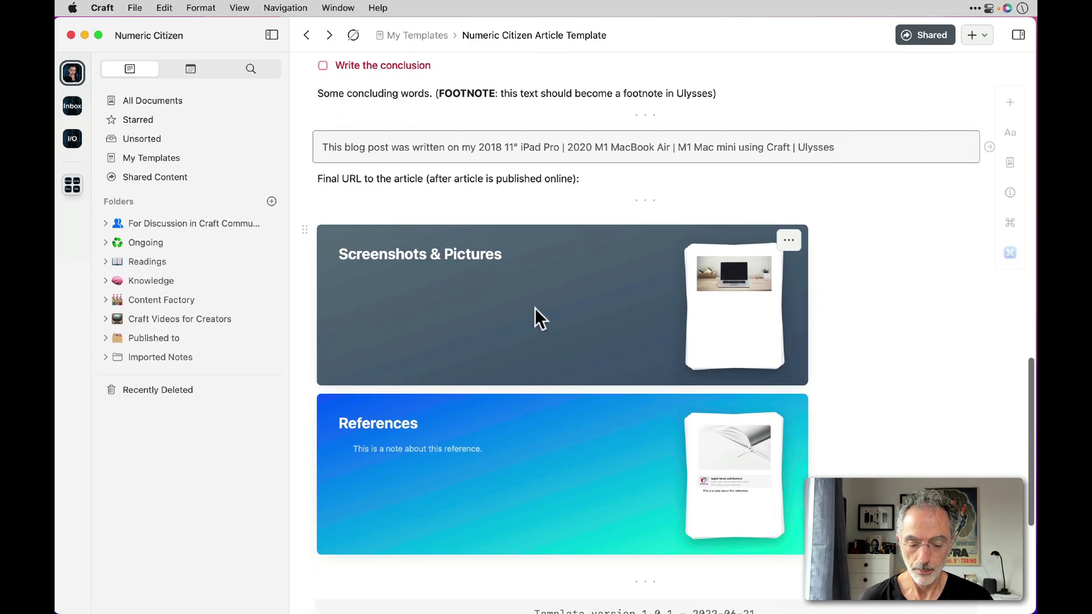
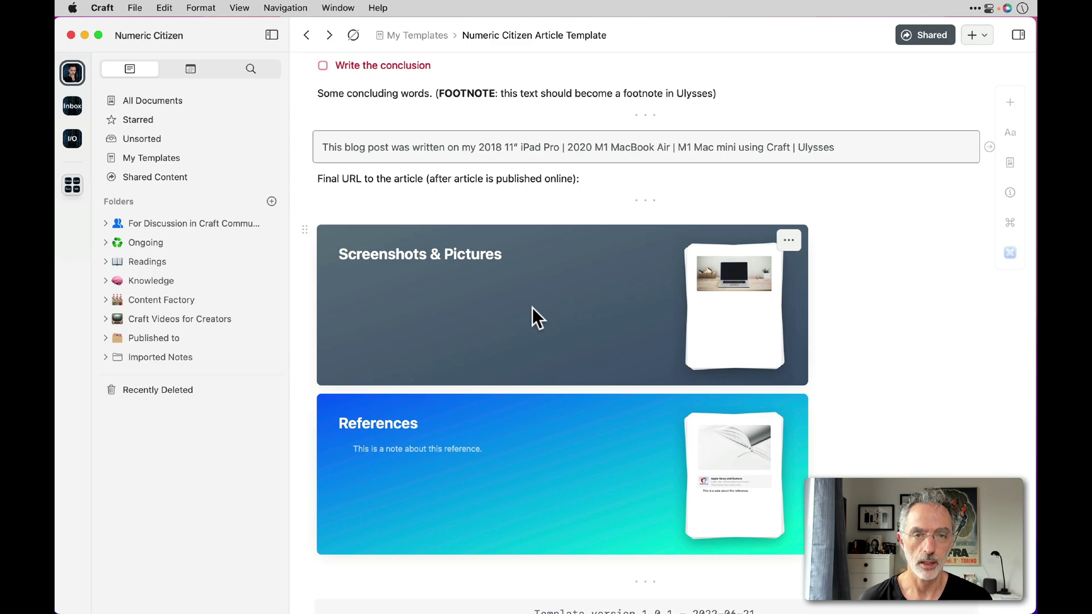
pyautogui.click(535, 310)
pyautogui.scroll(-2, 539, 310)
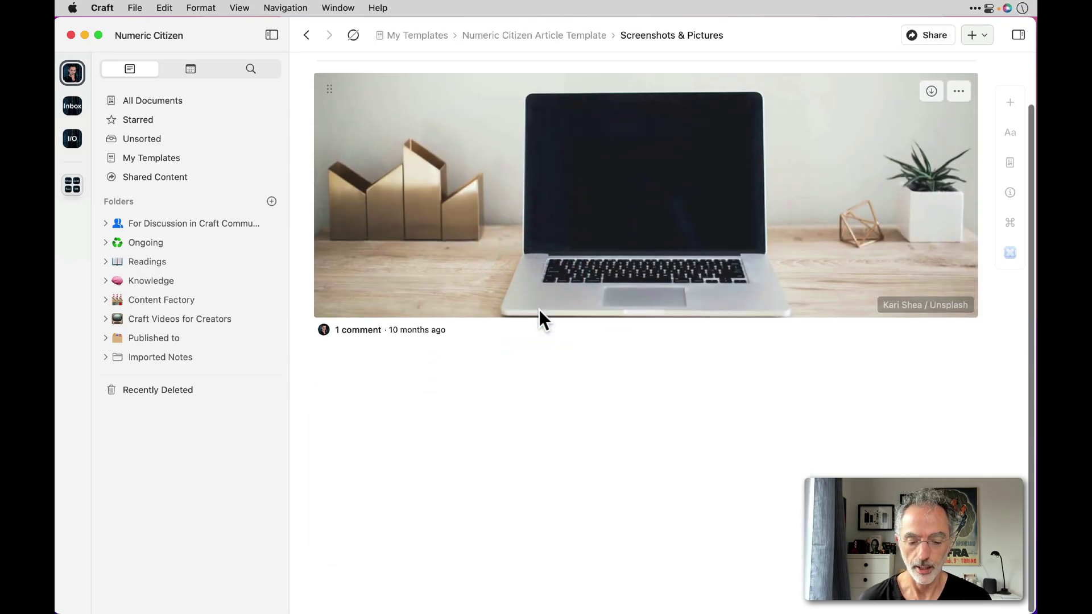
pyautogui.scroll(2, 476, 370)
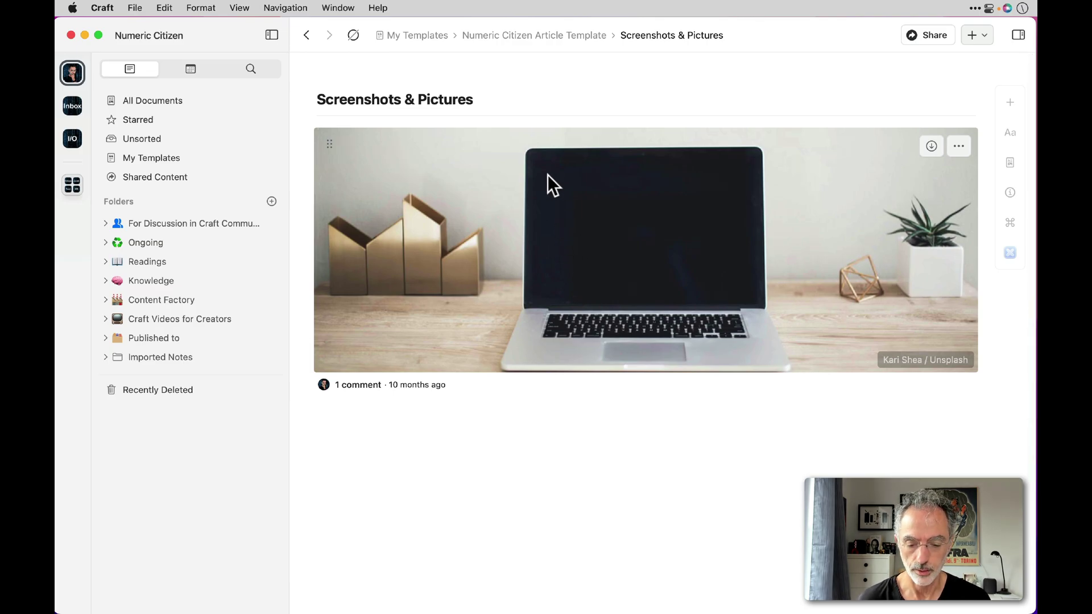
pyautogui.click(568, 37)
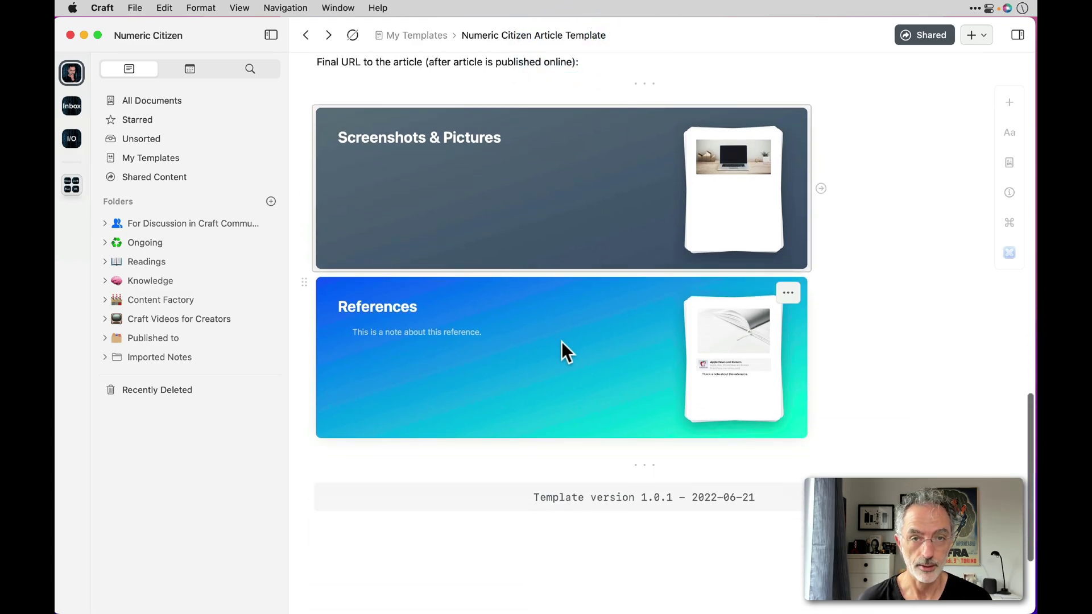
# - Open the References card, view its sample web link with the note beneath it and return to the article template
pyautogui.click(554, 348)
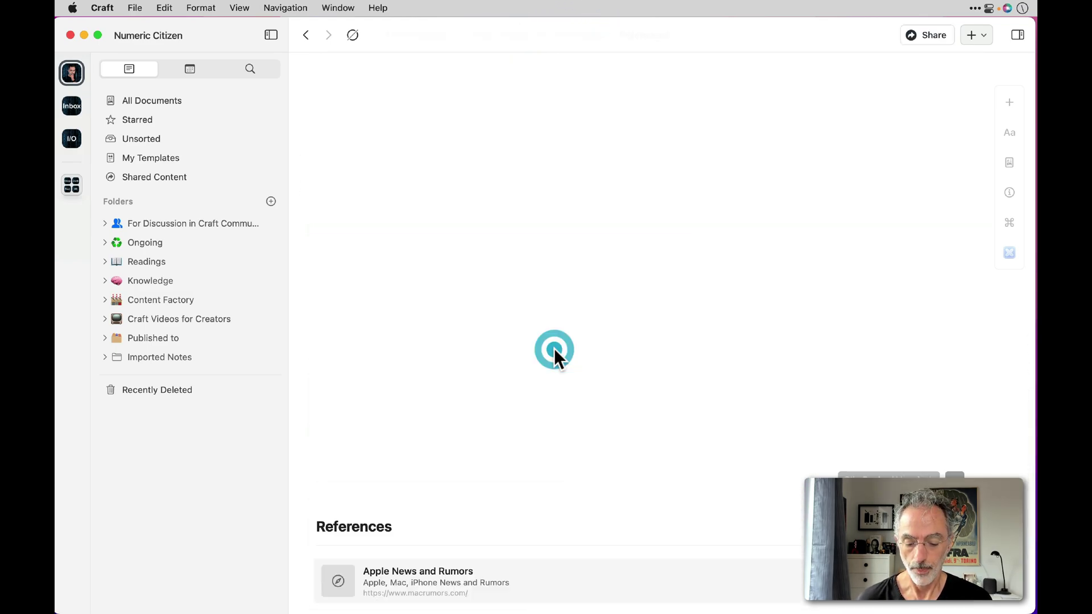
pyautogui.scroll(-3, 553, 352)
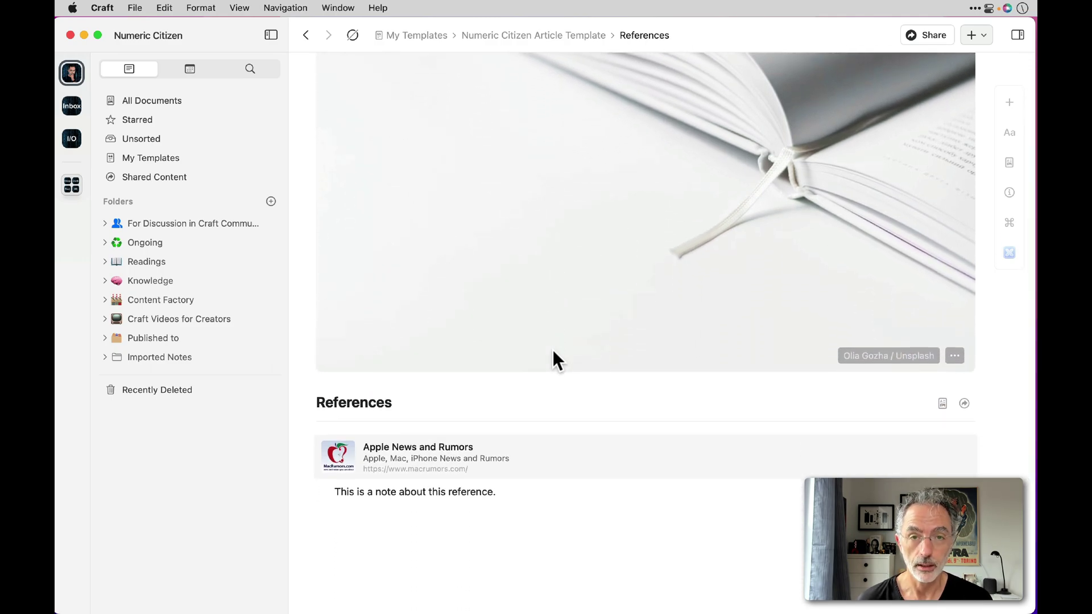
pyautogui.scroll(-2, 552, 349)
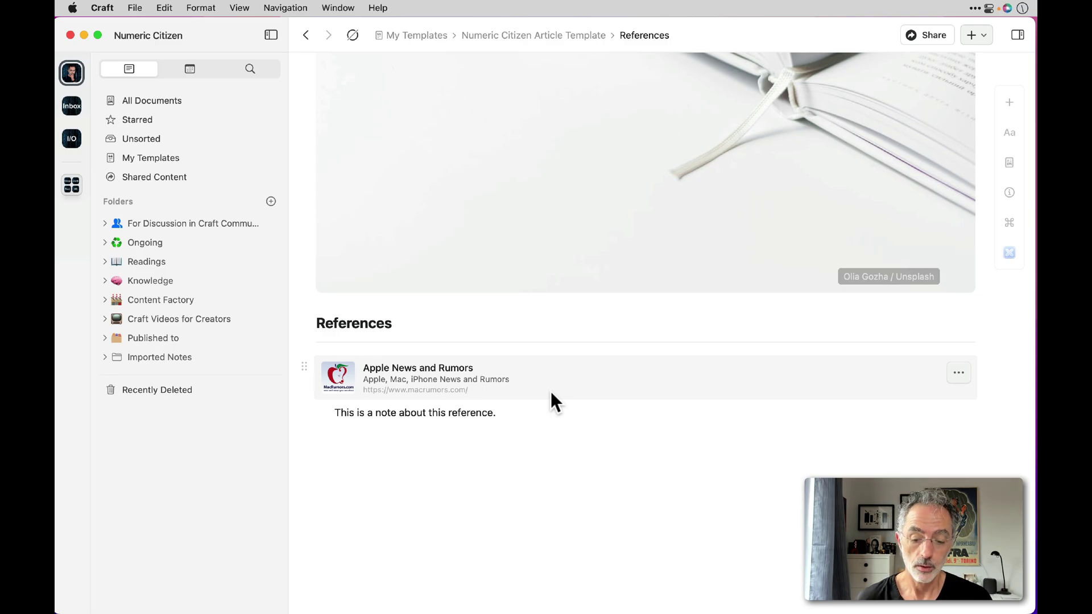
pyautogui.click(556, 37)
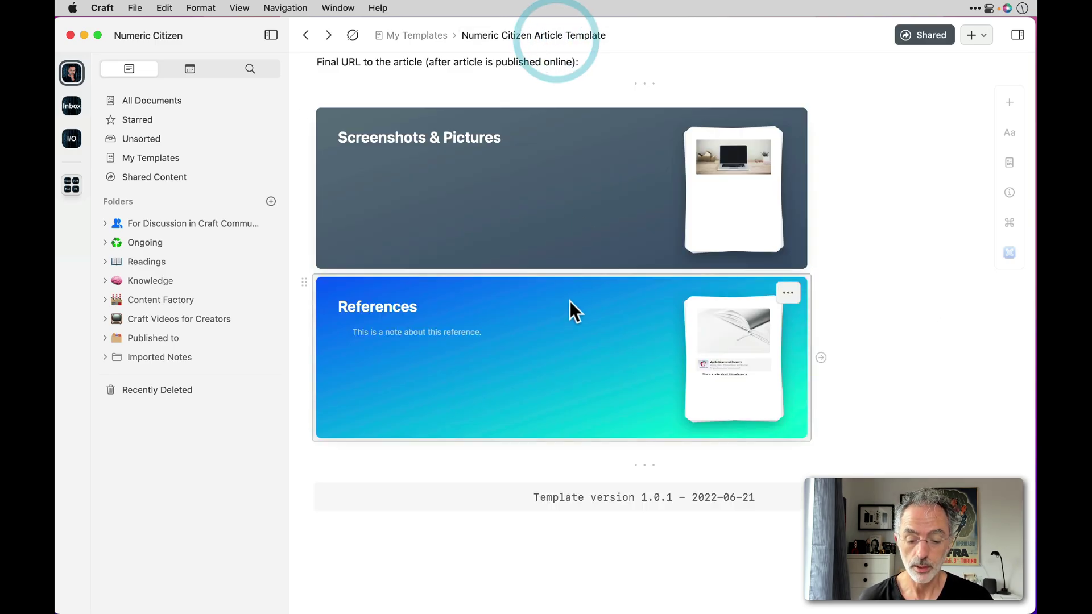
# - Look back over the article template from its end to the header picture and return to the My Templates overview
pyautogui.scroll(5, 570, 302)
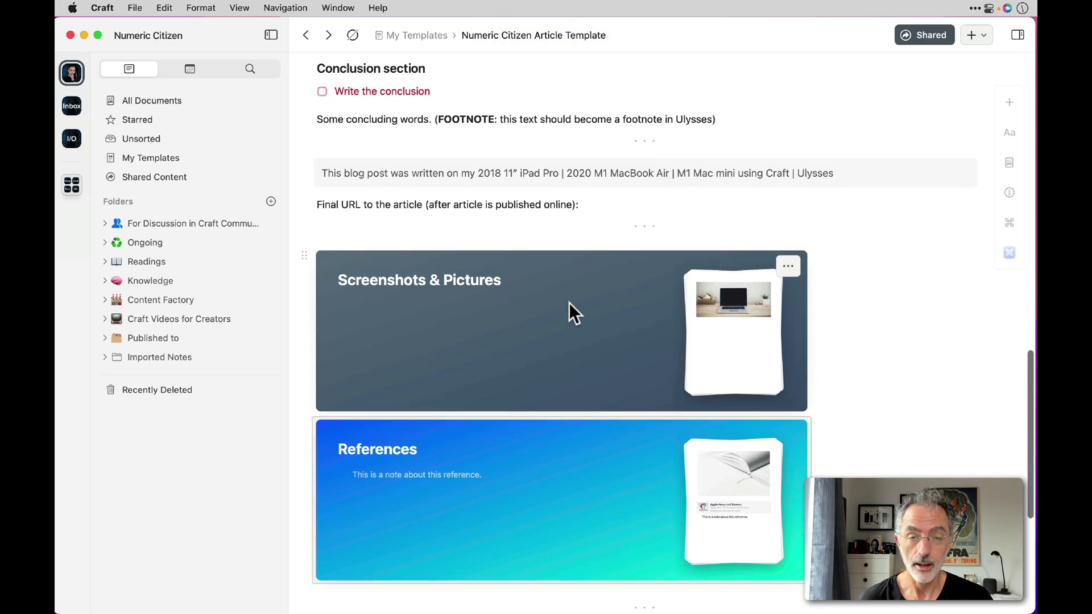
pyautogui.scroll(15, 569, 303)
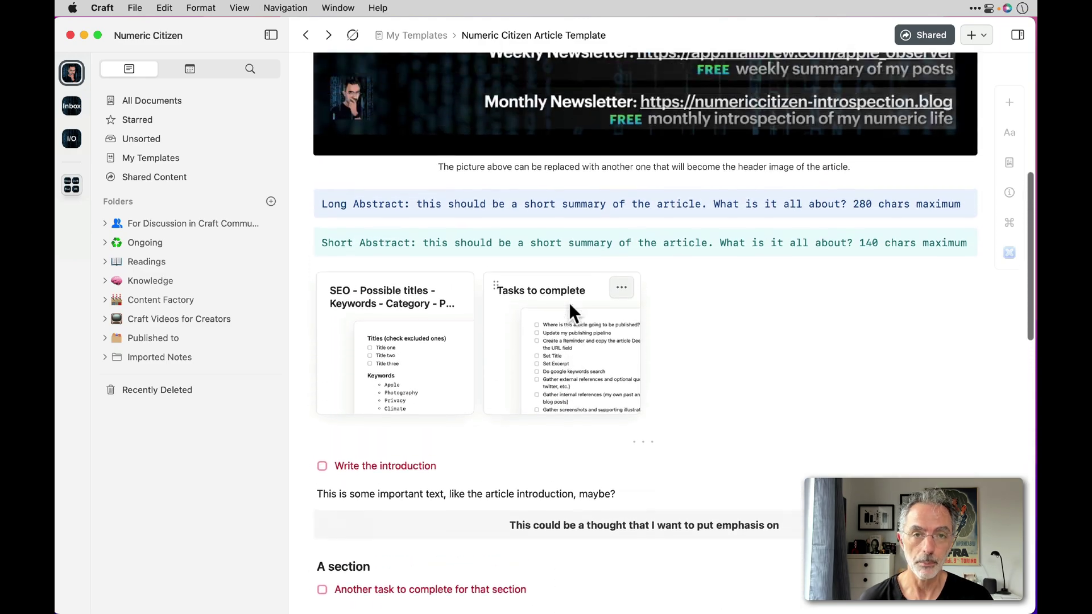
pyautogui.scroll(10, 569, 302)
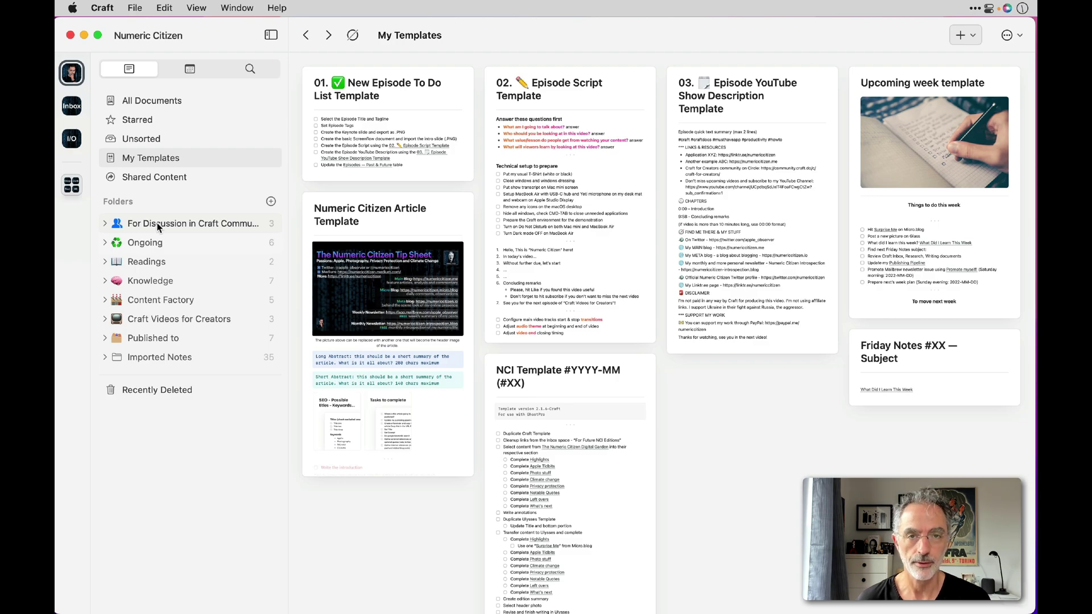
# - Show the actions available for the Readings folder and dismiss them without choosing any
pyautogui.rightClick(152, 261)
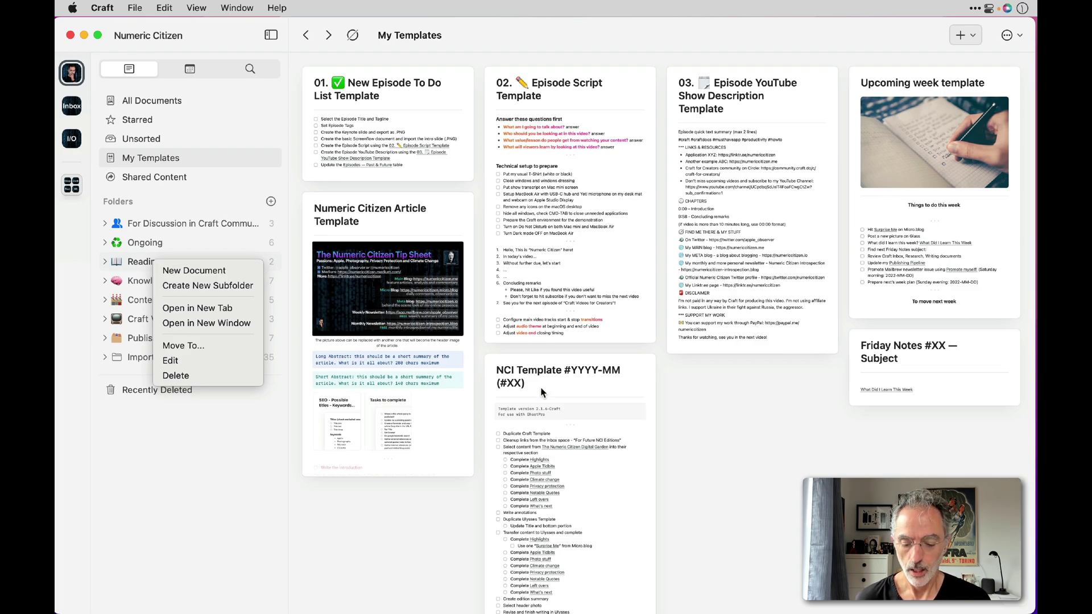
pyautogui.click(755, 428)
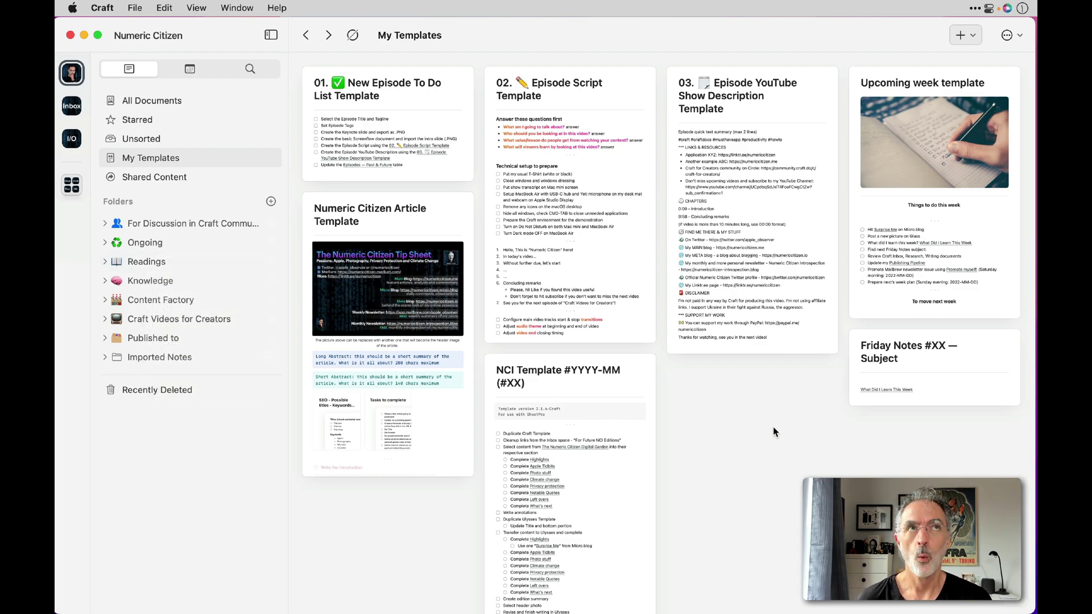